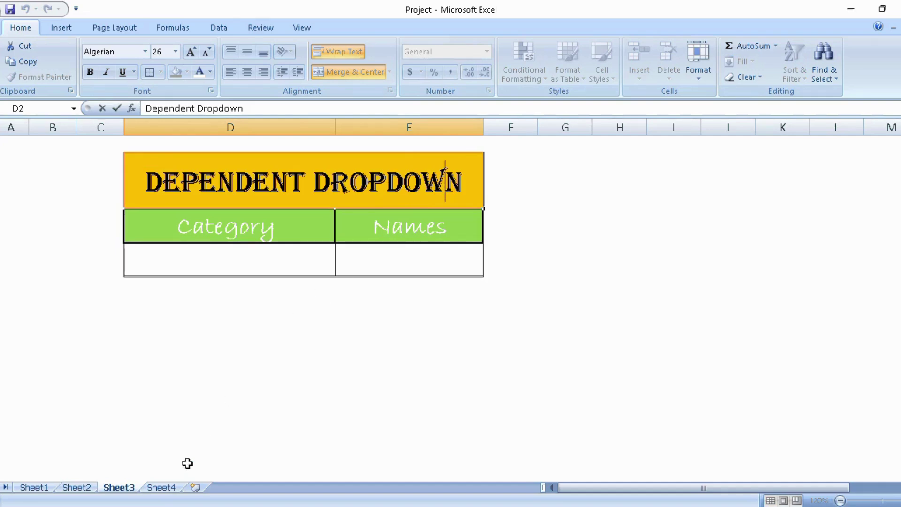
# - Examine the source table on Sheet4, including its title, the Category column and the Names columns
pyautogui.click(161, 487)
pyautogui.doubleClick(207, 159)
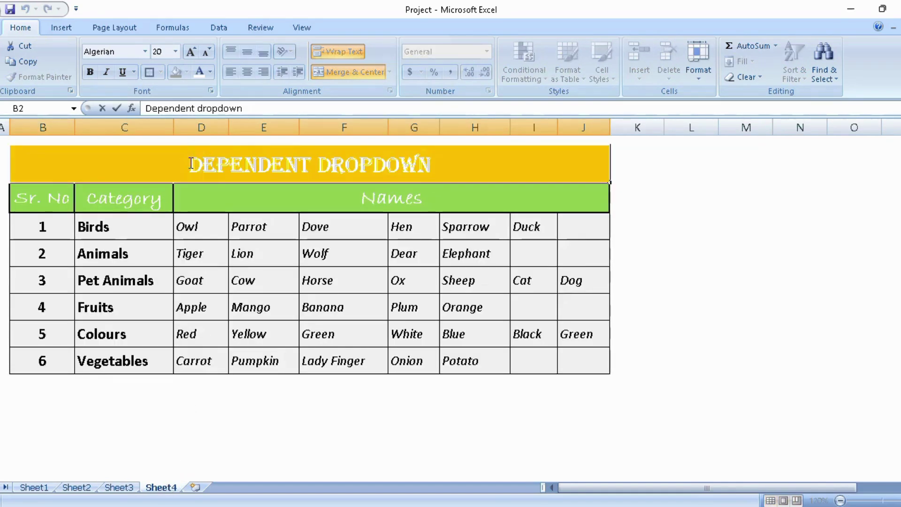
pyautogui.moveTo(190, 164); pyautogui.dragTo(423, 164)
pyautogui.click(422, 165)
pyautogui.moveTo(133, 212); pyautogui.dragTo(125, 360)
pyautogui.moveTo(281, 197); pyautogui.dragTo(409, 366)
pyautogui.click(407, 333)
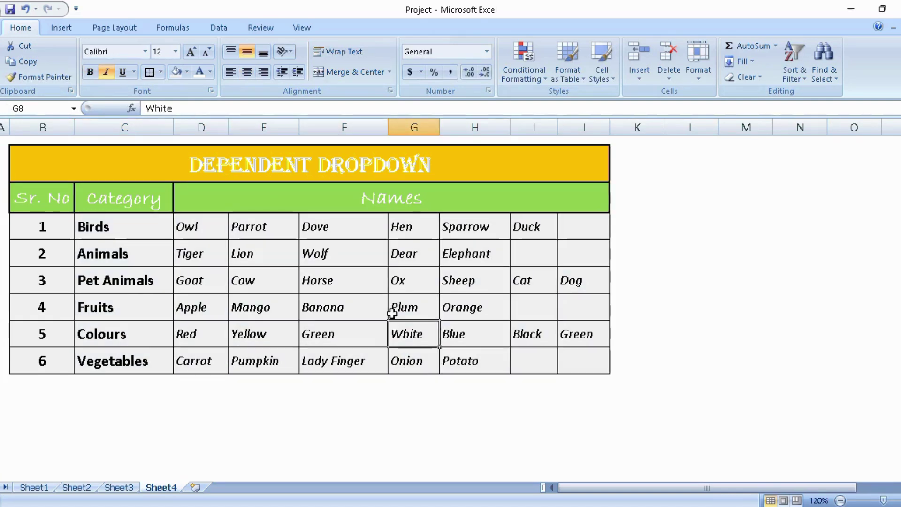
# - Enter a formula in cell D6 of Sheet3 that references the category list, =Sheet4!C4:C9
pyautogui.click(119, 488)
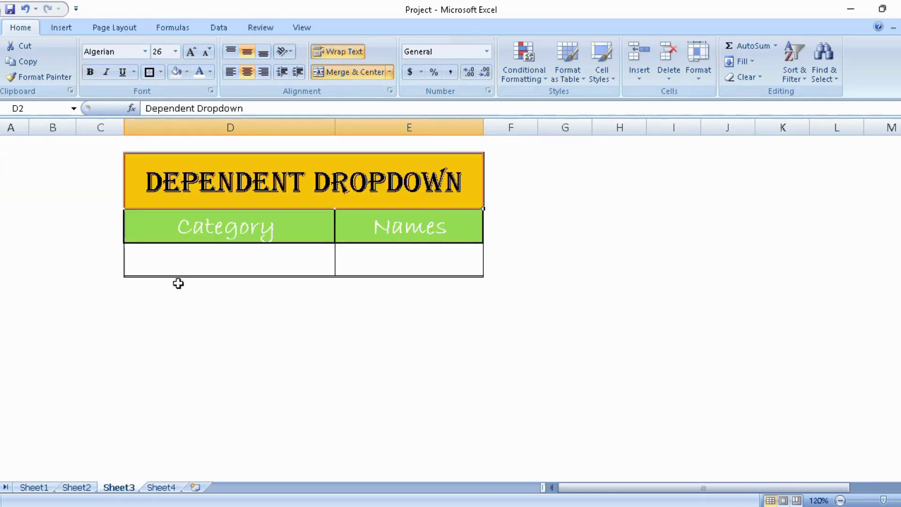
pyautogui.click(199, 301)
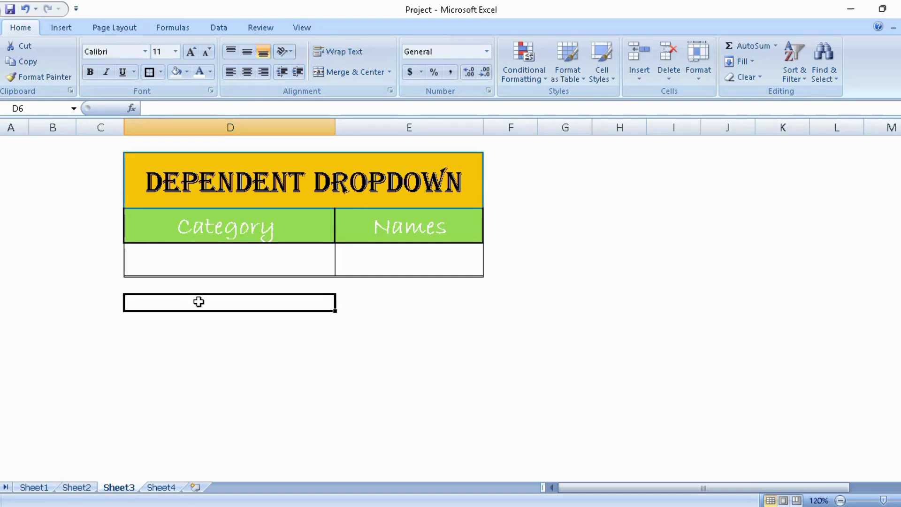
pyautogui.write('=')
pyautogui.click(167, 488)
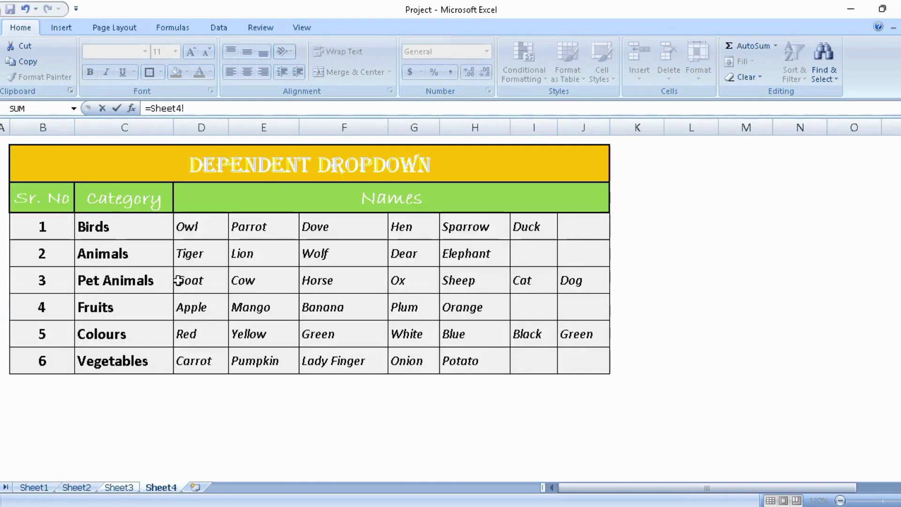
pyautogui.moveTo(122, 230); pyautogui.dragTo(125, 356)
pyautogui.press('Return')
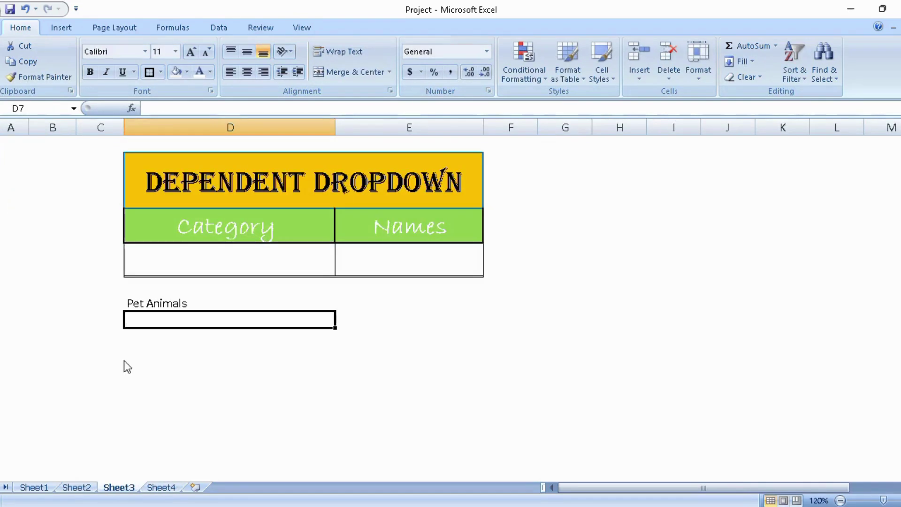
# - Copy the reference text =Sheet4!C4:C9 from cell D6 and clear that helper cell
pyautogui.click(169, 303)
pyautogui.click(221, 111)
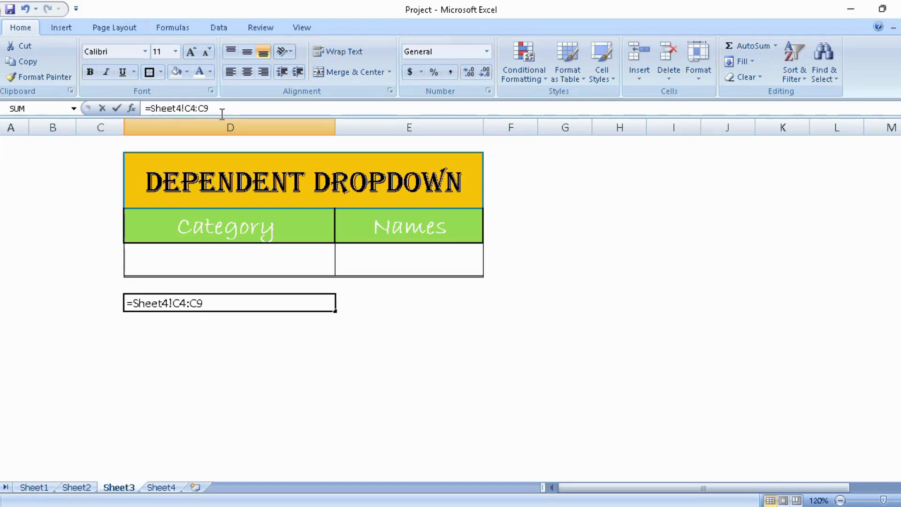
pyautogui.moveTo(221, 111); pyautogui.dragTo(148, 111)
pyautogui.hotkey('ctrl', 'c')
pyautogui.press('BackSpace')
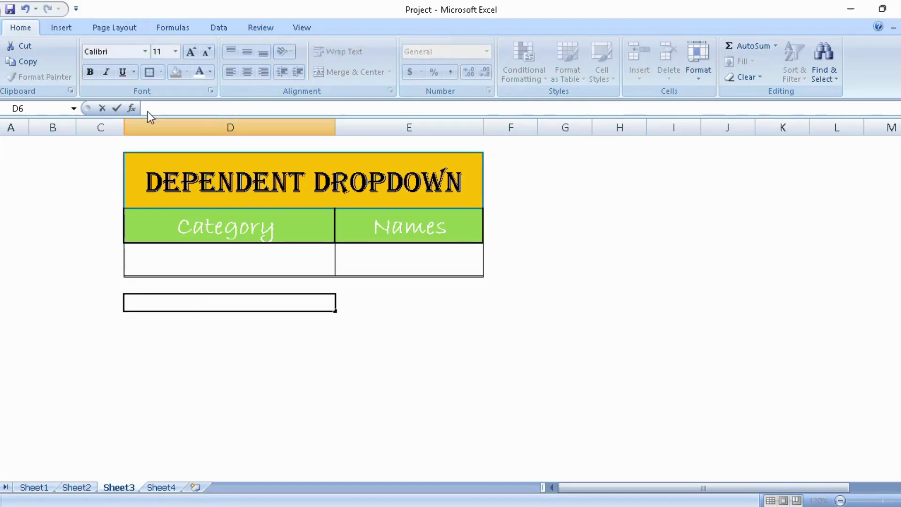
pyautogui.press('Return')
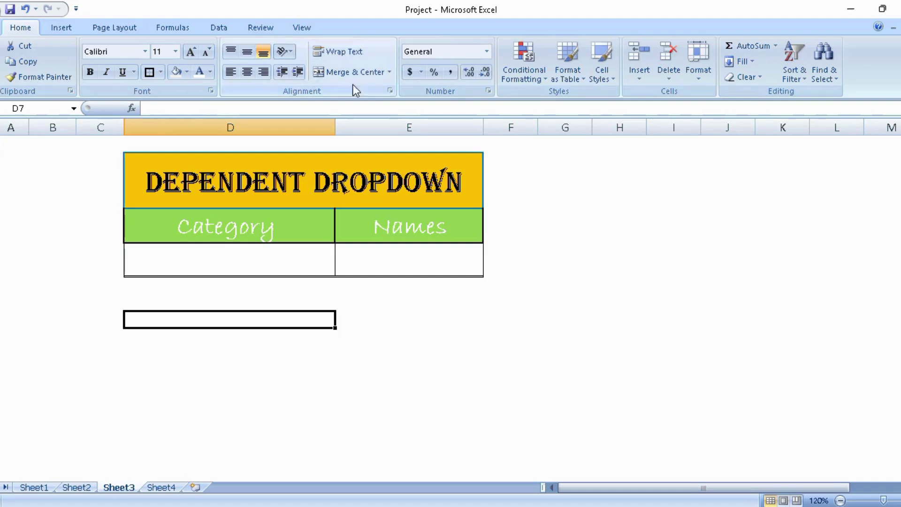
# - Add List data validation to the Category cell D4 with the source =Sheet4!C4:C9
pyautogui.click(217, 30)
pyautogui.click(248, 258)
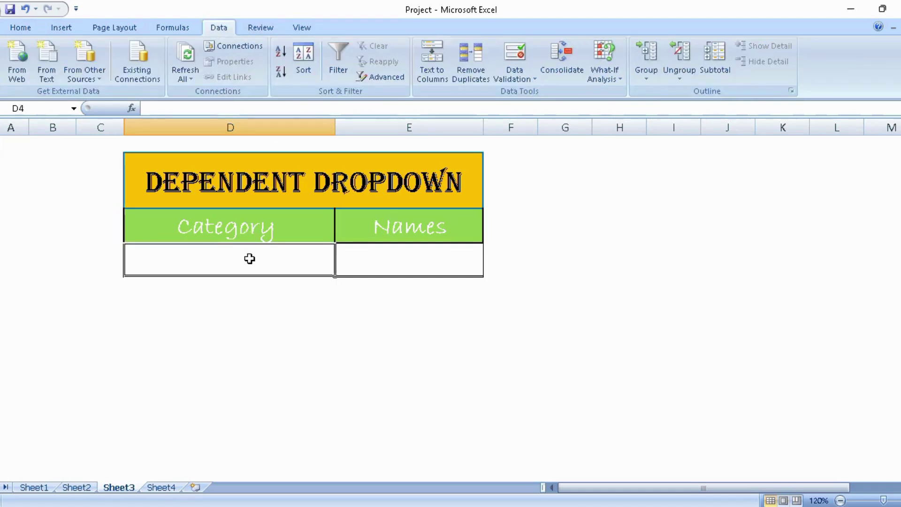
pyautogui.click(515, 75)
pyautogui.click(529, 94)
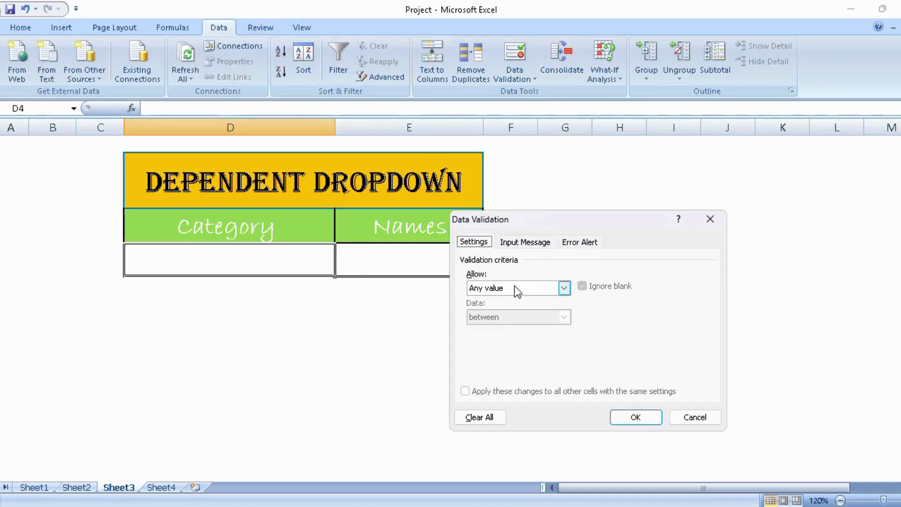
pyautogui.click(515, 288)
pyautogui.click(502, 326)
pyautogui.click(507, 345)
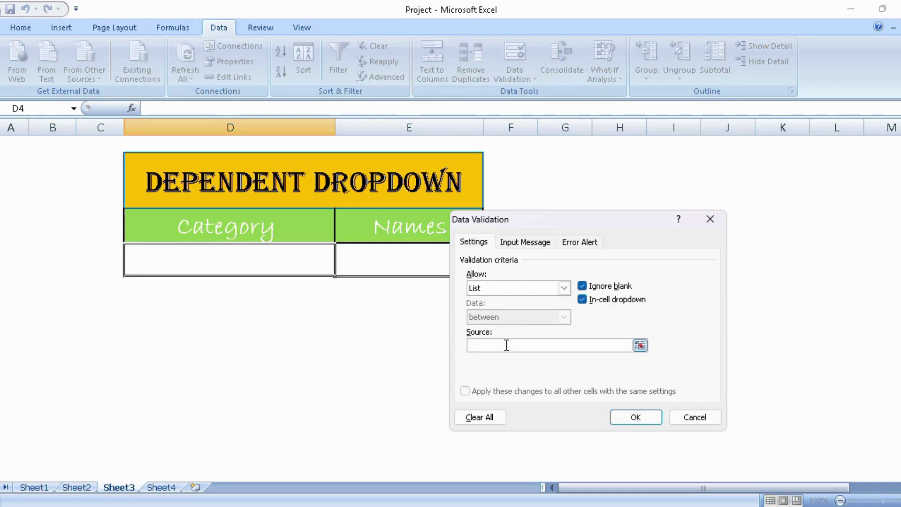
pyautogui.hotkey('ctrl', 'v')
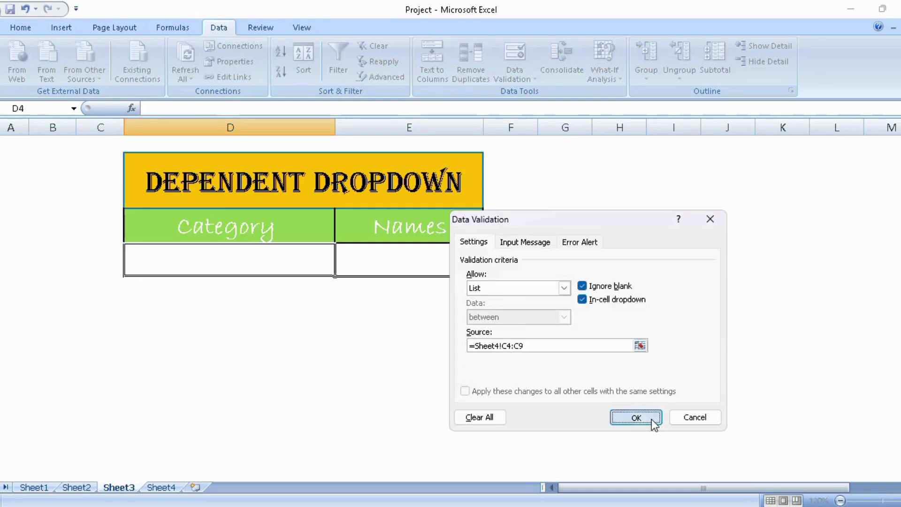
pyautogui.click(637, 418)
# - Test the Category dropdown in D4 by picking Birds and Pet Animals, and leave it set to Birds
pyautogui.click(341, 269)
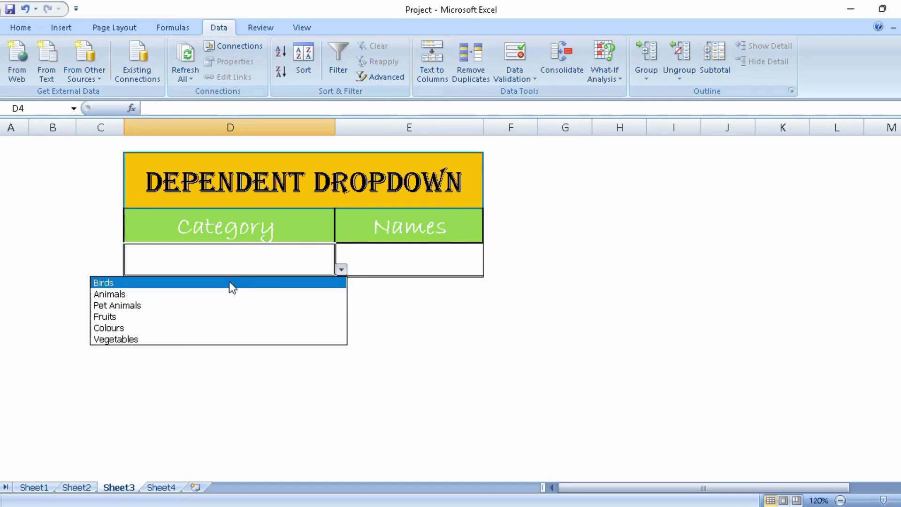
pyautogui.click(230, 281)
pyautogui.click(341, 270)
pyautogui.click(214, 306)
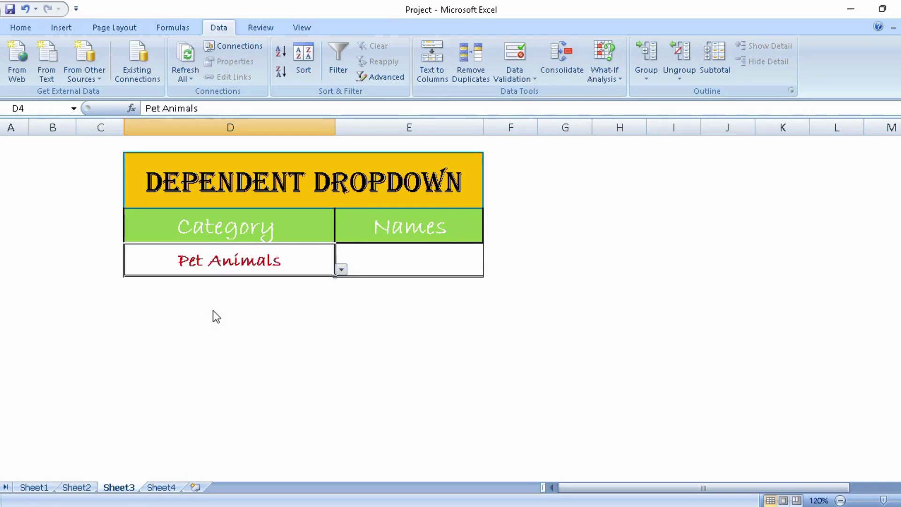
pyautogui.click(341, 269)
pyautogui.click(224, 283)
# - Examine on Sheet4 which names belong to the Birds and Animals categories
pyautogui.click(388, 272)
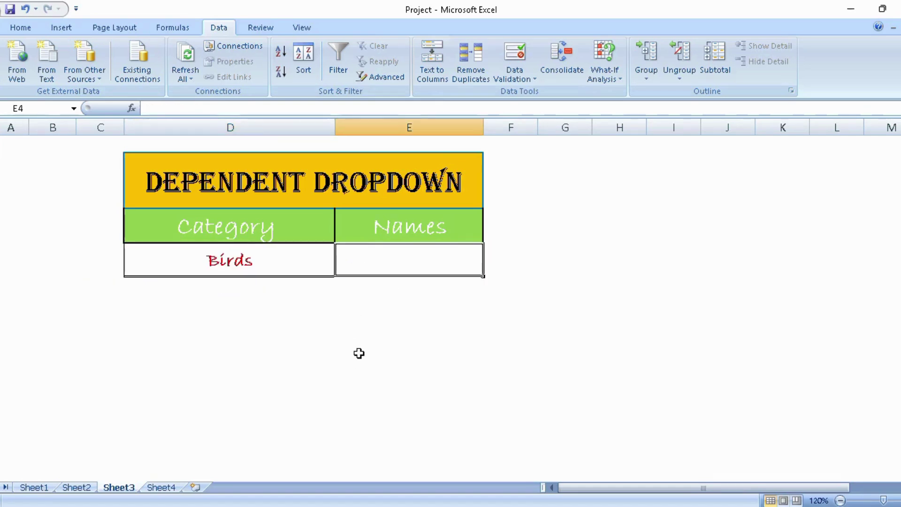
pyautogui.click(161, 488)
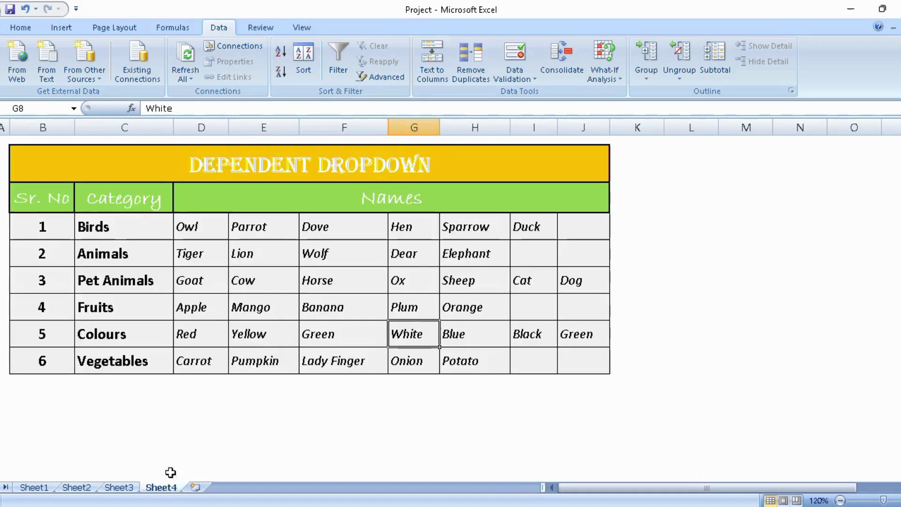
pyautogui.click(103, 226)
pyautogui.moveTo(199, 223); pyautogui.dragTo(530, 224)
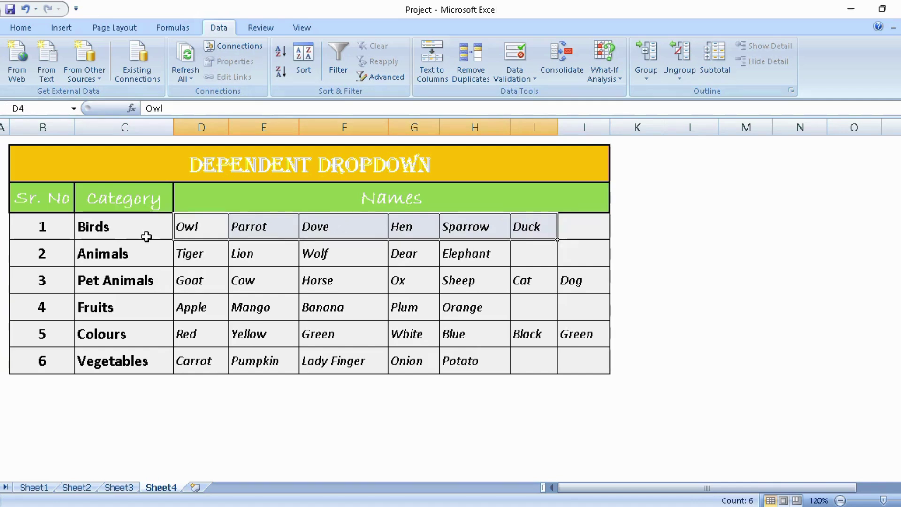
pyautogui.click(141, 233)
pyautogui.moveTo(203, 236); pyautogui.dragTo(596, 227)
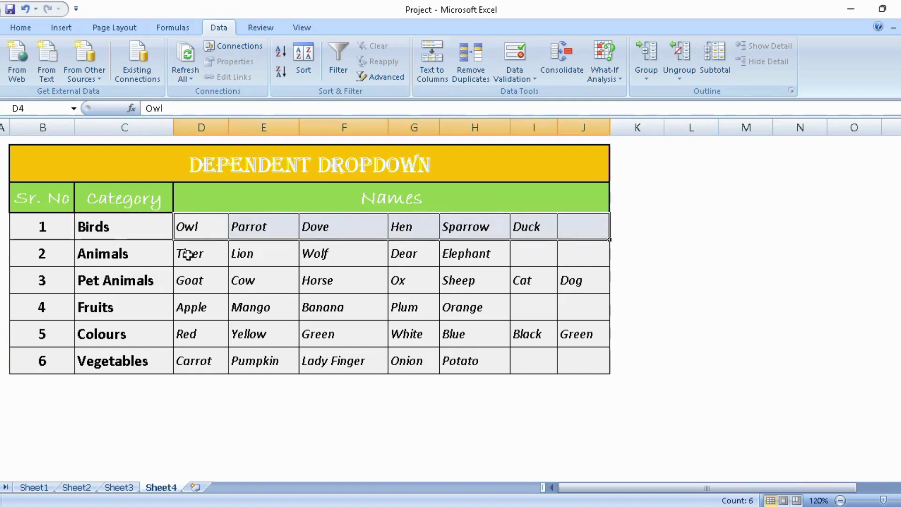
pyautogui.click(169, 256)
pyautogui.moveTo(222, 257); pyautogui.dragTo(571, 255)
pyautogui.click(534, 254)
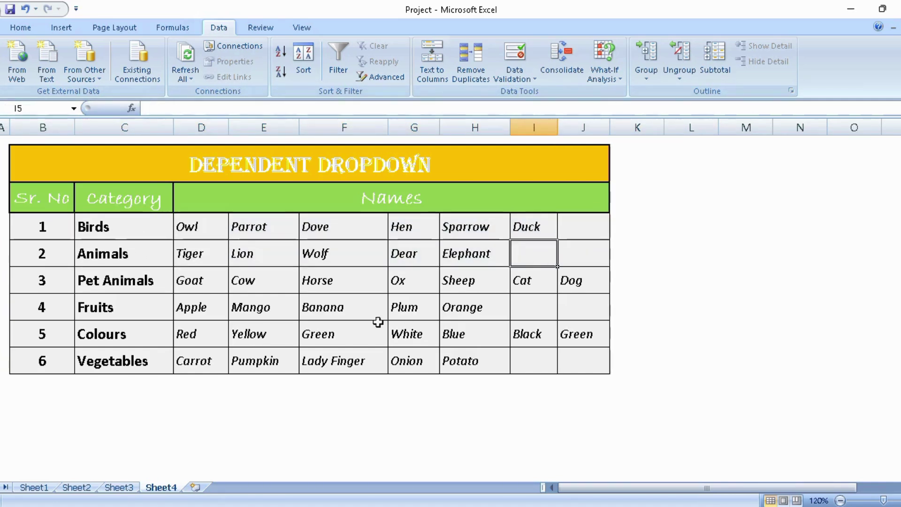
# - Create a named range from the Birds row C4:J4 on Sheet4, using the left column as the name
pyautogui.moveTo(112, 226); pyautogui.dragTo(581, 222)
pyautogui.click(173, 27)
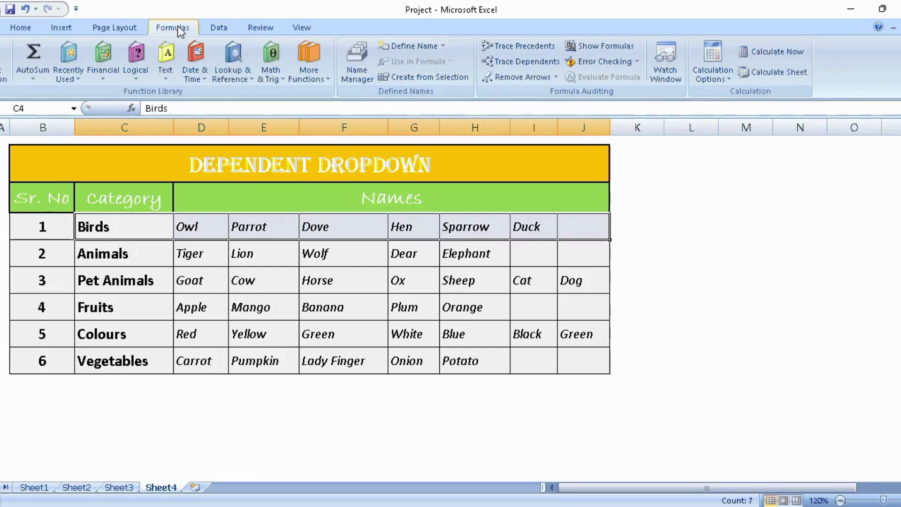
pyautogui.click(404, 77)
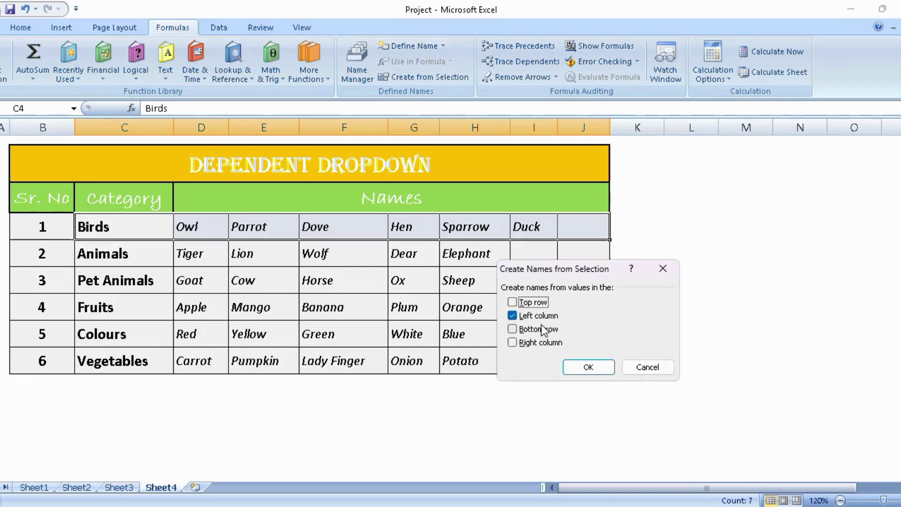
pyautogui.click(586, 367)
pyautogui.click(405, 258)
pyautogui.click(100, 226)
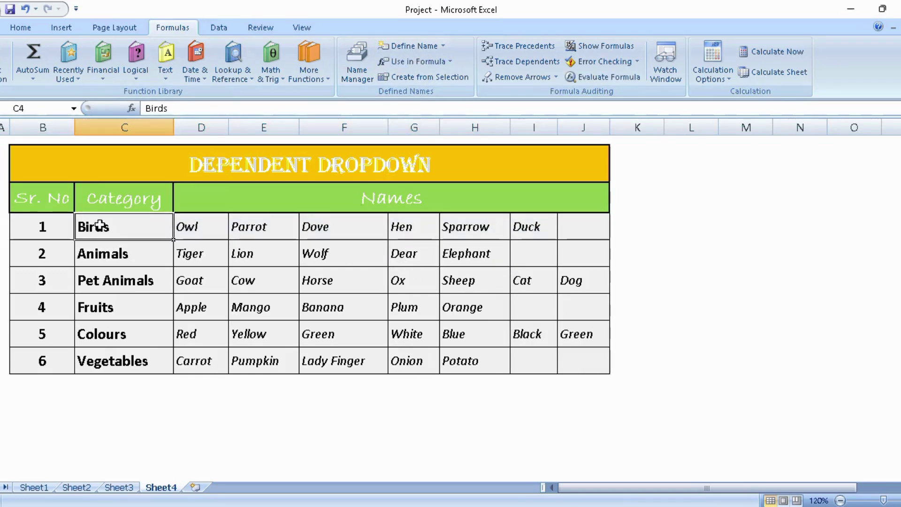
pyautogui.moveTo(100, 227); pyautogui.dragTo(573, 225)
pyautogui.click(573, 226)
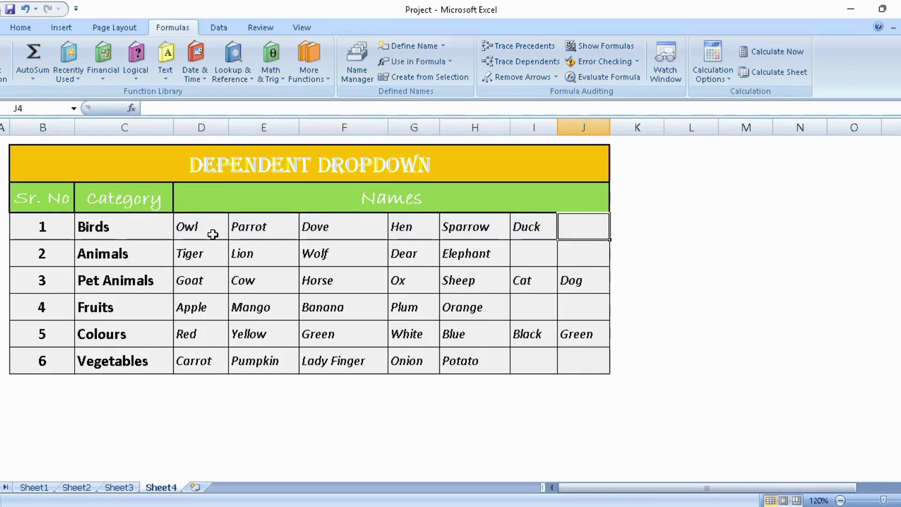
pyautogui.click(205, 232)
# - Add List data validation to the Names cell E4 on Sheet3 with the source =INDIRECT($D$4)
pyautogui.click(123, 487)
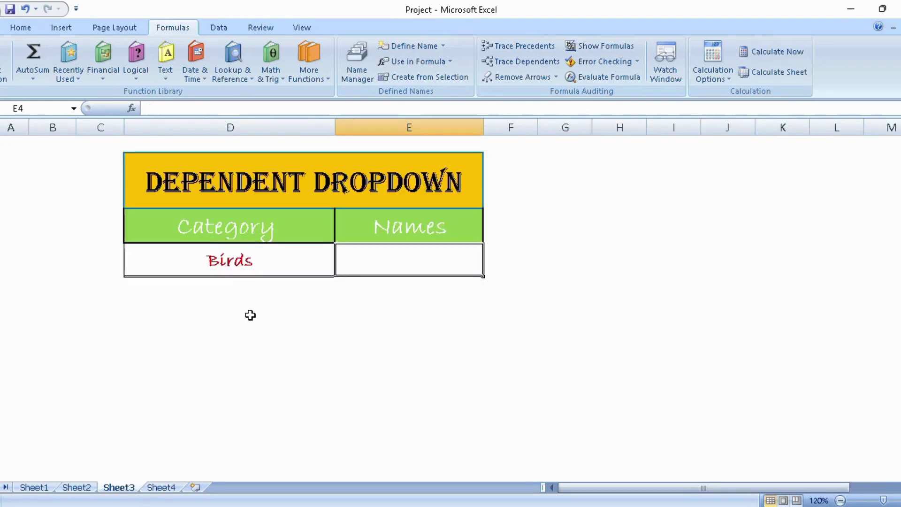
pyautogui.click(331, 265)
pyautogui.click(358, 264)
pyautogui.click(219, 29)
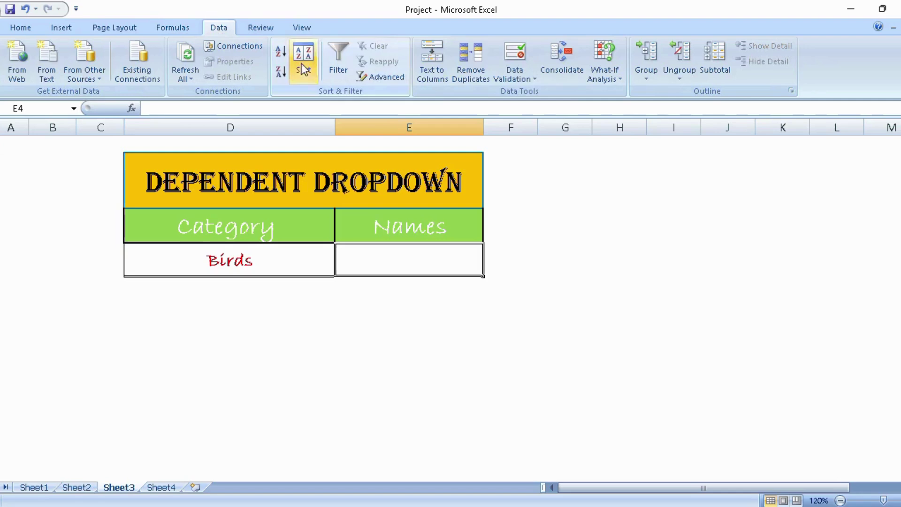
pyautogui.click(511, 75)
pyautogui.click(531, 93)
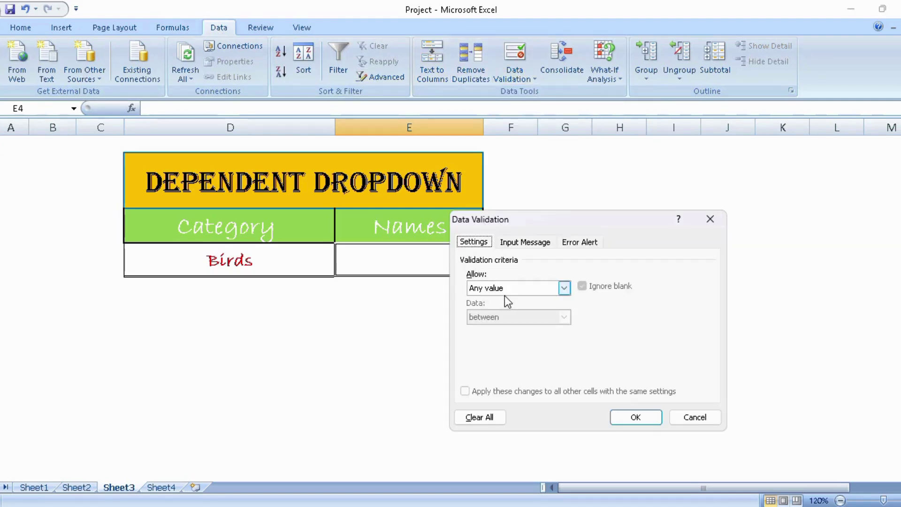
pyautogui.click(506, 291)
pyautogui.click(502, 331)
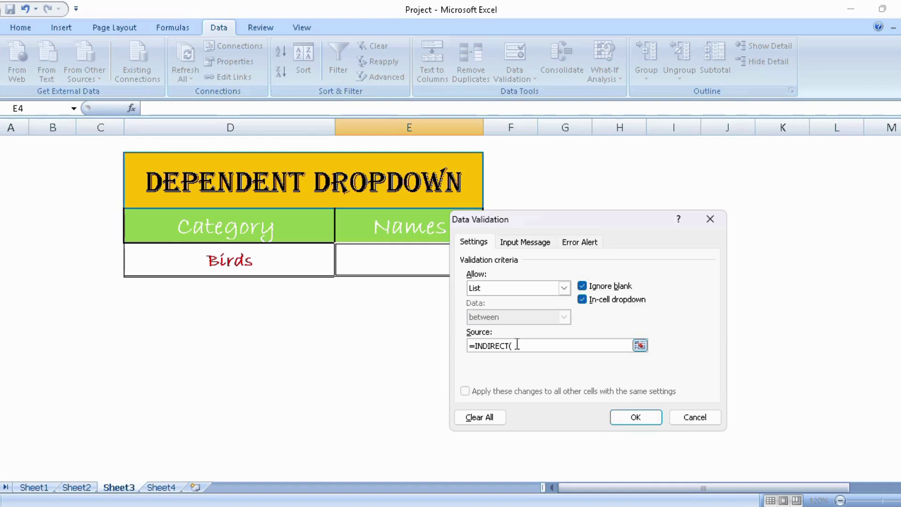
pyautogui.click(518, 345)
pyautogui.write('=INDIRECT(')
pyautogui.click(227, 263)
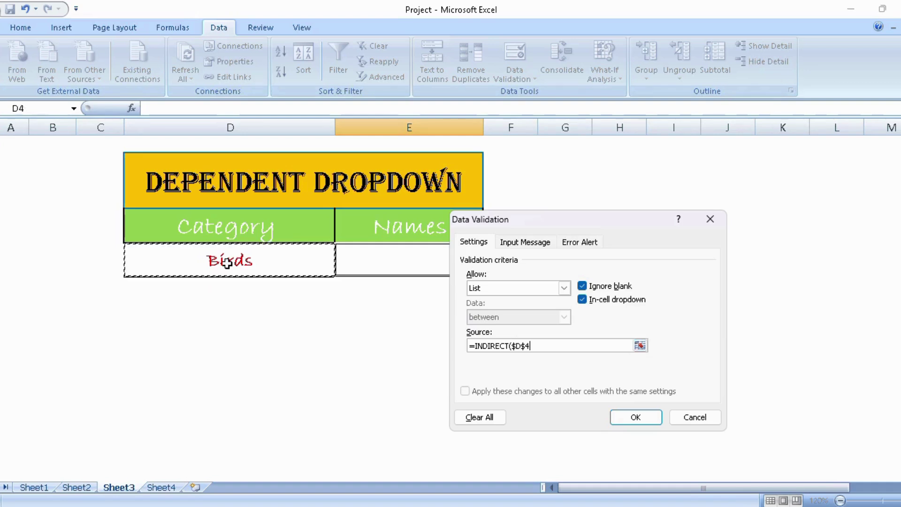
pyautogui.write(')')
pyautogui.click(633, 416)
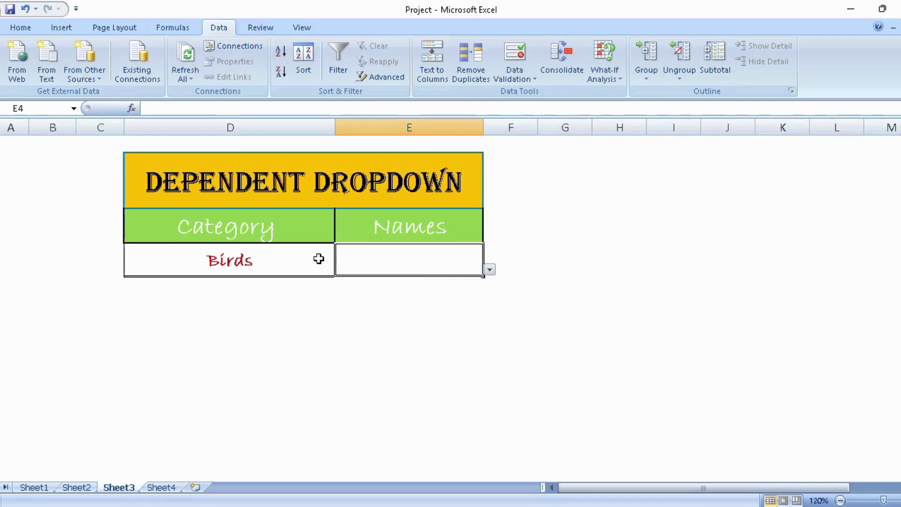
# - Test the Names dropdown in E4 by picking Owl and finally Parrot, checking against the Birds row on Sheet4
pyautogui.click(490, 270)
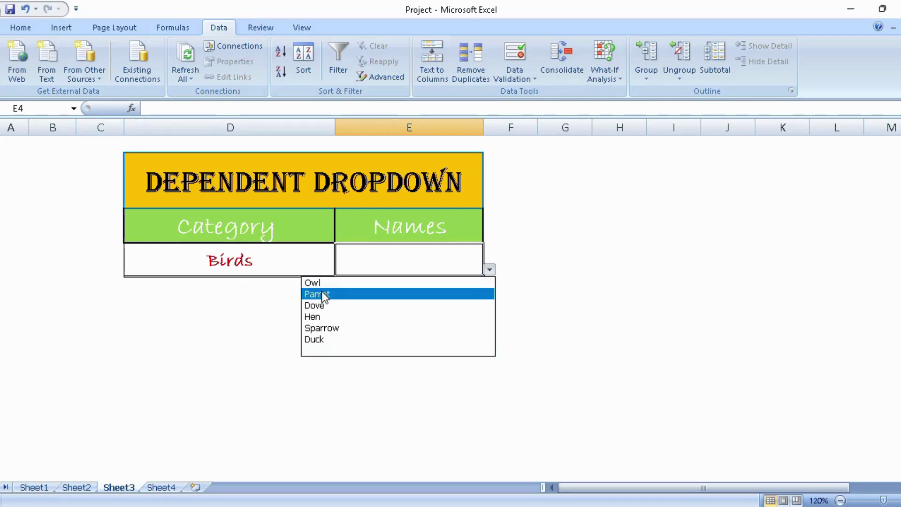
pyautogui.click(322, 284)
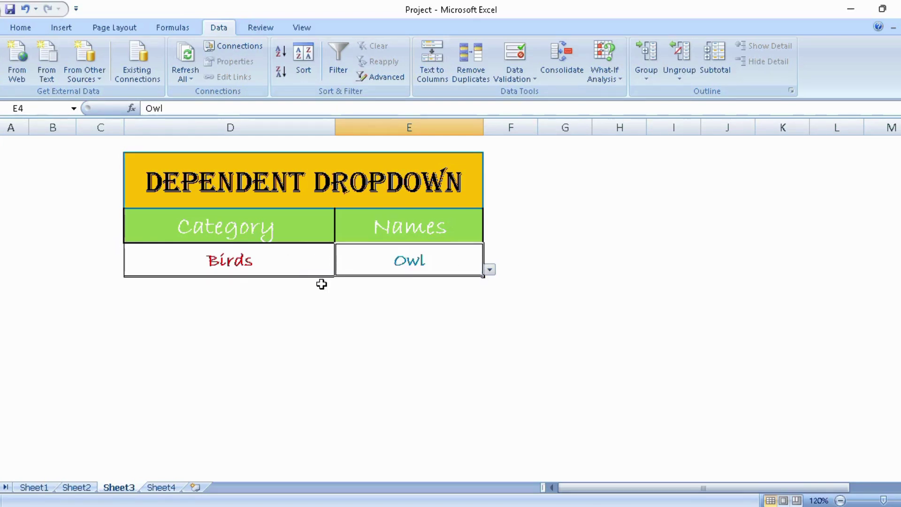
pyautogui.click(161, 487)
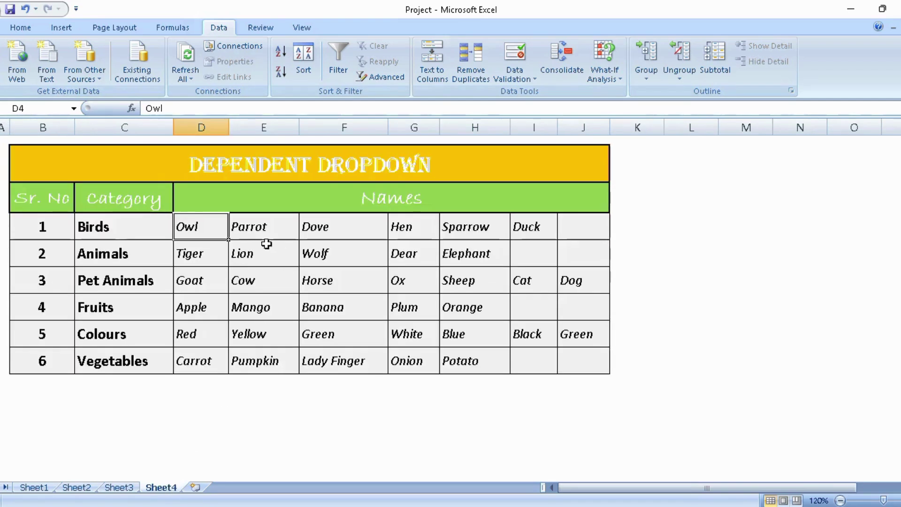
pyautogui.click(119, 487)
pyautogui.click(490, 269)
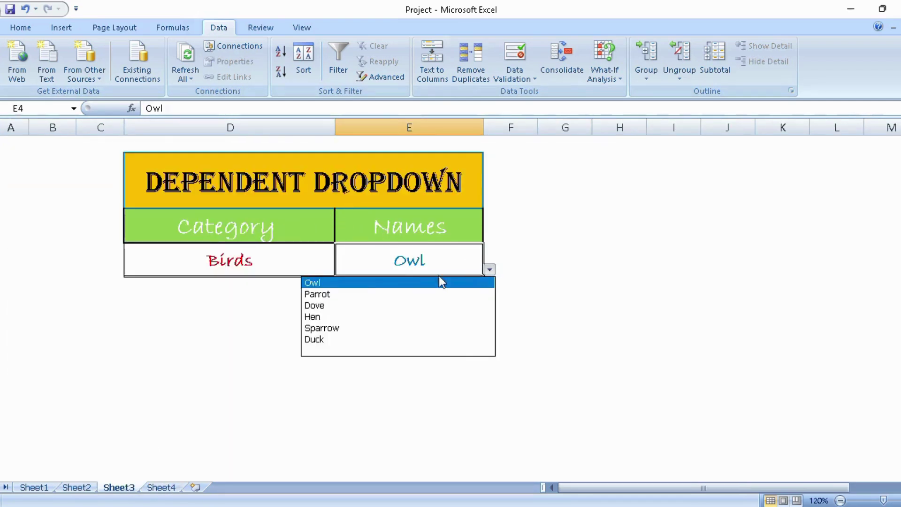
pyautogui.click(348, 294)
pyautogui.click(161, 487)
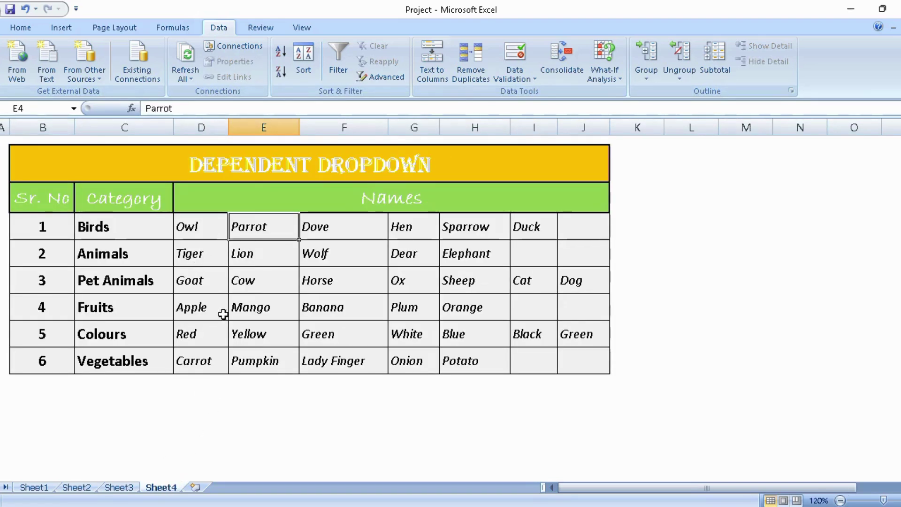
# - Set the category in D4 on Sheet3 to Animals and try the Names dropdown in E4
pyautogui.click(193, 257)
pyautogui.click(123, 488)
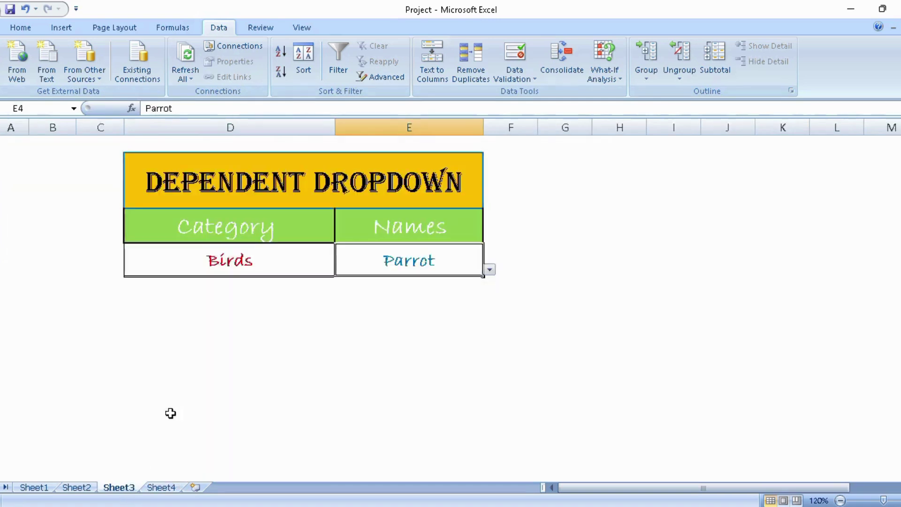
pyautogui.click(230, 272)
pyautogui.click(341, 270)
pyautogui.click(241, 294)
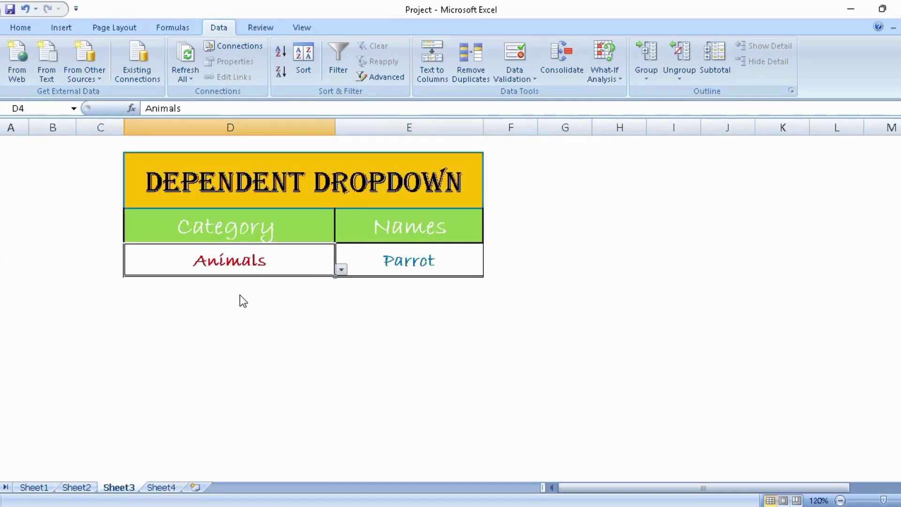
pyautogui.click(412, 261)
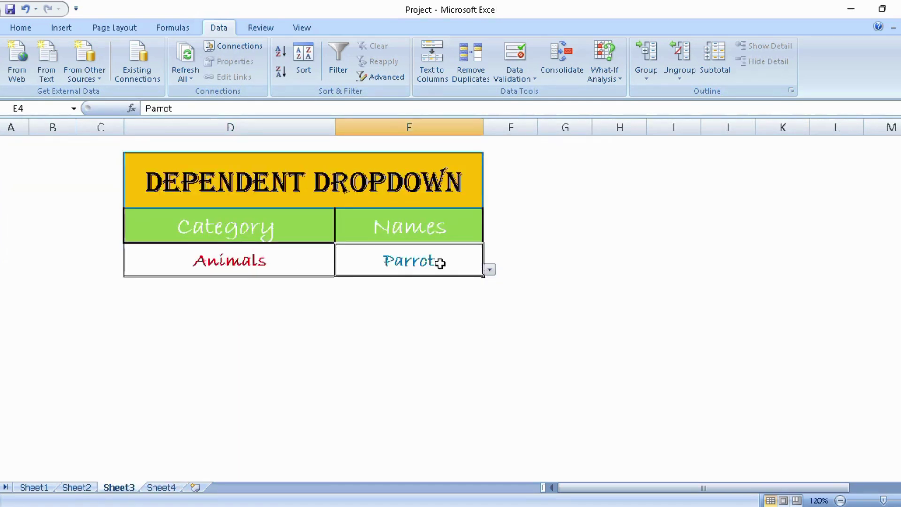
pyautogui.click(490, 269)
pyautogui.click(455, 266)
pyautogui.click(407, 312)
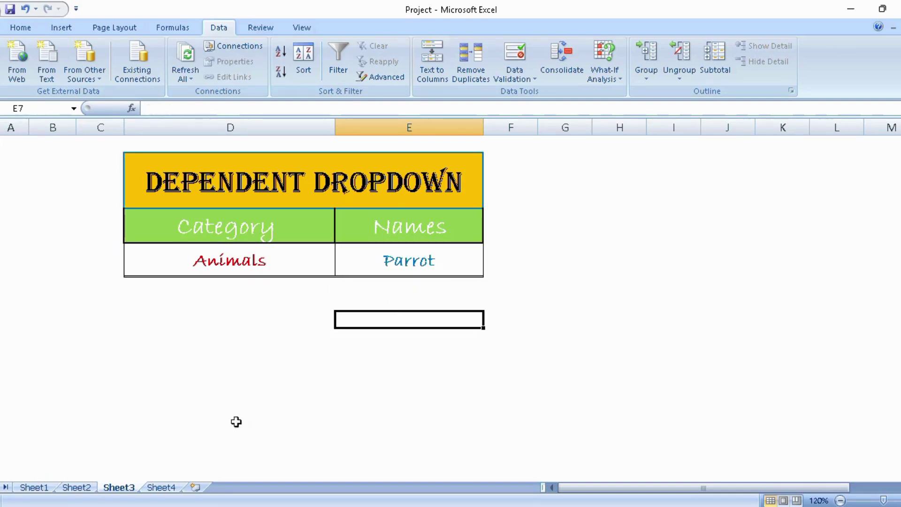
# - Create a named range from the Animals row C5:J5 on Sheet4, using the left column as the name
pyautogui.click(162, 488)
pyautogui.moveTo(160, 256); pyautogui.dragTo(573, 252)
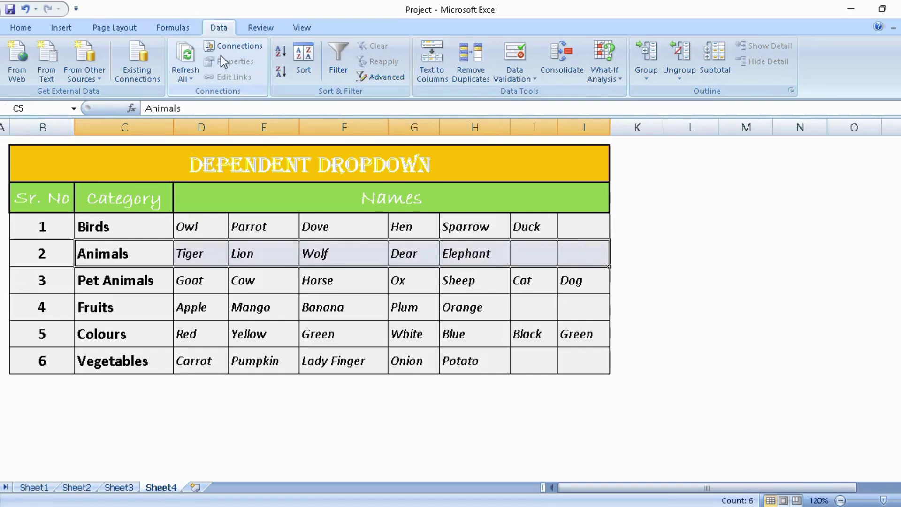
pyautogui.click(172, 27)
pyautogui.click(415, 77)
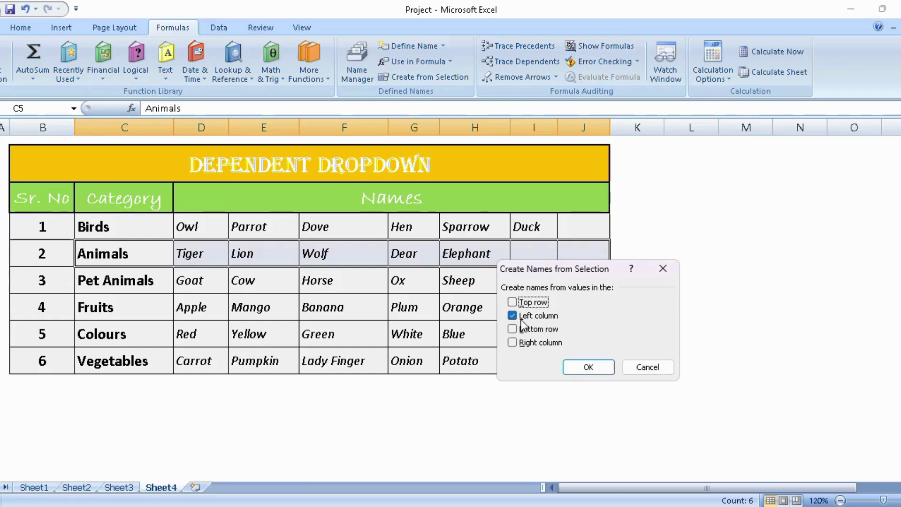
pyautogui.click(593, 367)
pyautogui.moveTo(97, 254); pyautogui.dragTo(583, 256)
pyautogui.click(545, 282)
pyautogui.click(217, 244)
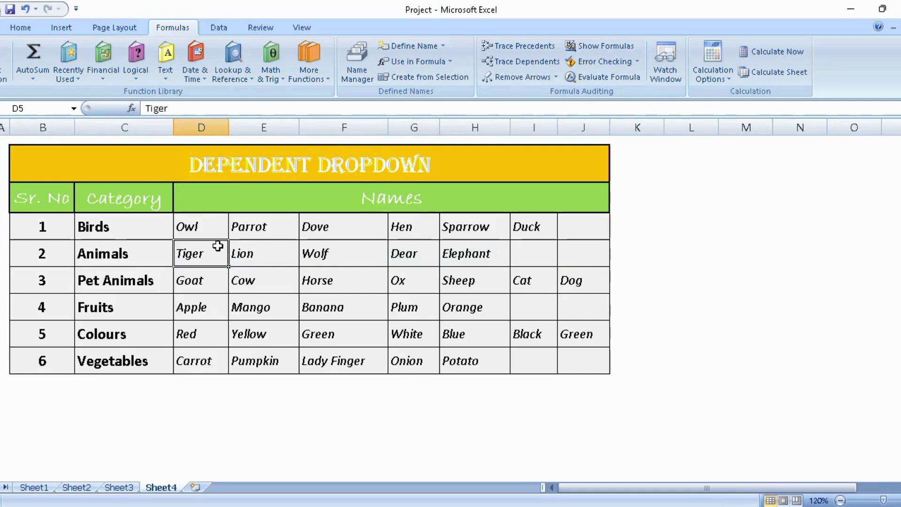
# - Test the Names dropdown in E4 on Sheet3 for Animals by picking Tiger, Lion and finally Dear
pyautogui.click(120, 487)
pyautogui.click(442, 266)
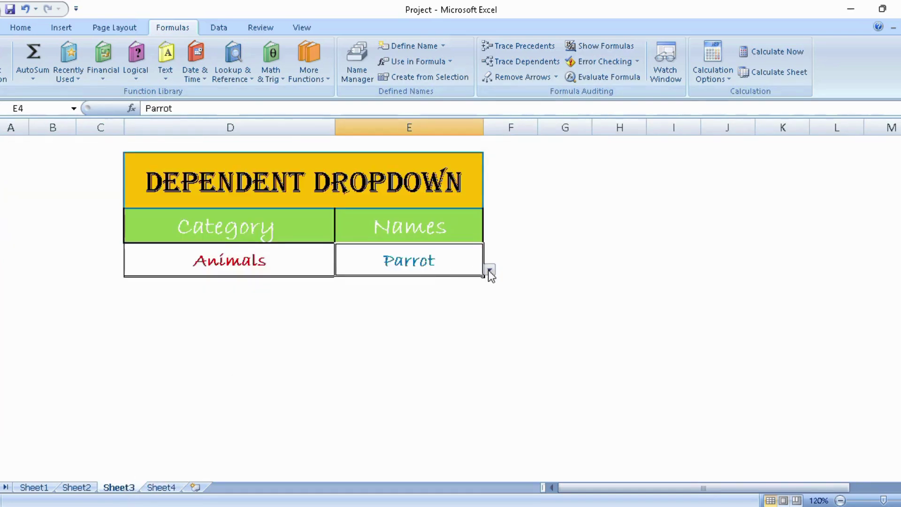
pyautogui.click(490, 270)
pyautogui.click(408, 283)
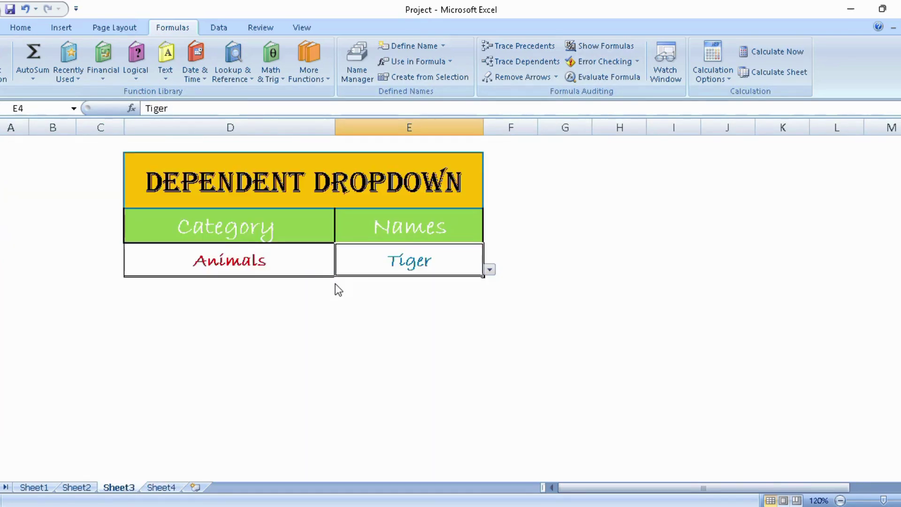
pyautogui.click(490, 270)
pyautogui.click(359, 294)
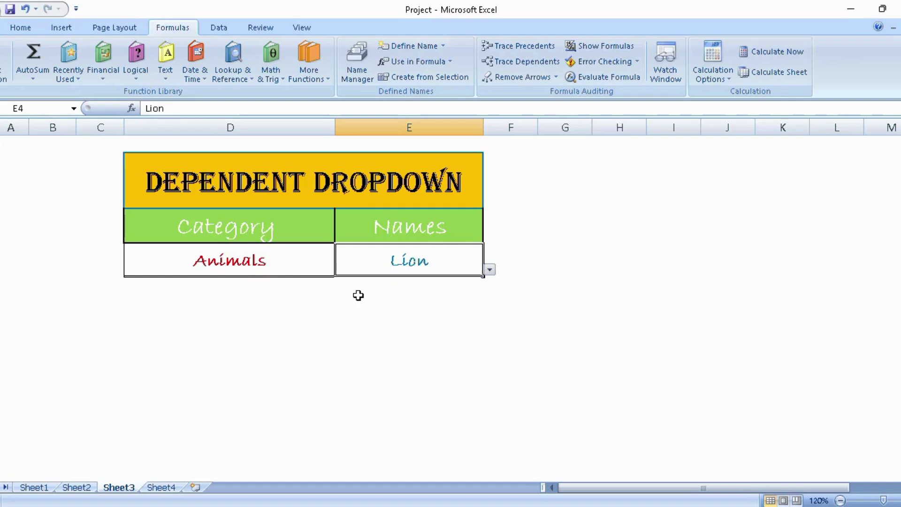
pyautogui.click(497, 273)
pyautogui.click(450, 271)
pyautogui.click(490, 269)
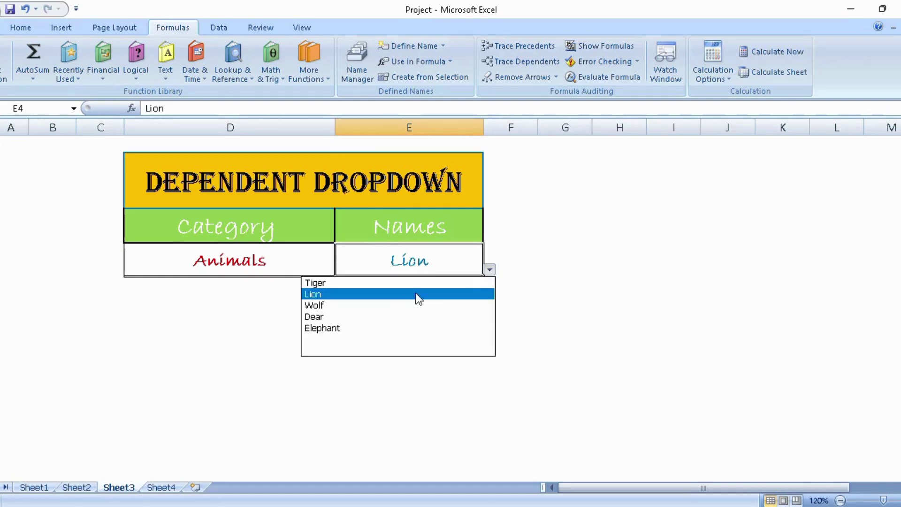
pyautogui.click(374, 315)
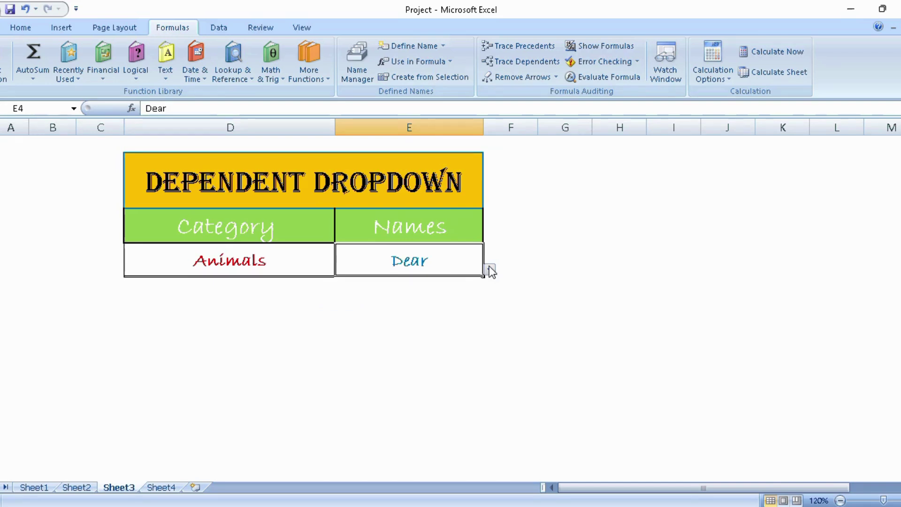
pyautogui.click(352, 353)
# - Rename the Pet Animals category in C6 on Sheet4 to Pet_Animals, replacing the space with an underscore
pyautogui.click(162, 488)
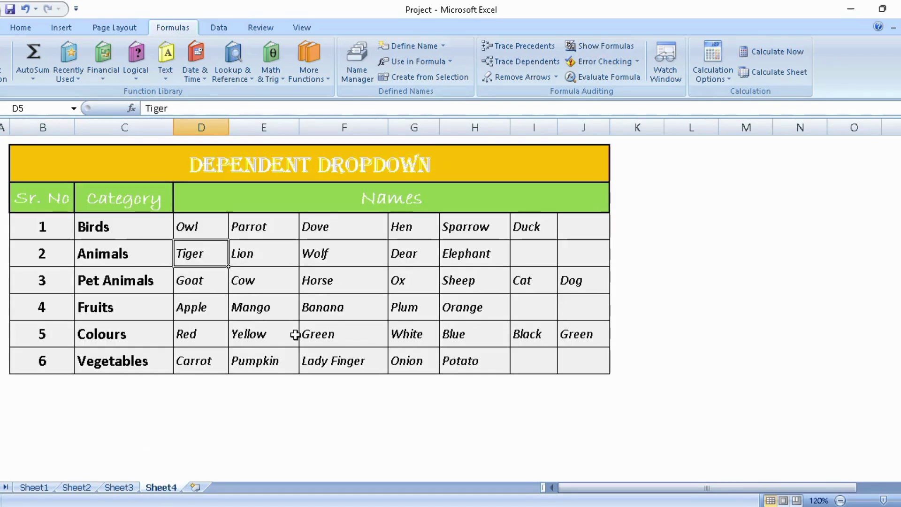
pyautogui.click(95, 281)
pyautogui.moveTo(91, 281); pyautogui.dragTo(565, 284)
pyautogui.click(413, 307)
pyautogui.click(104, 281)
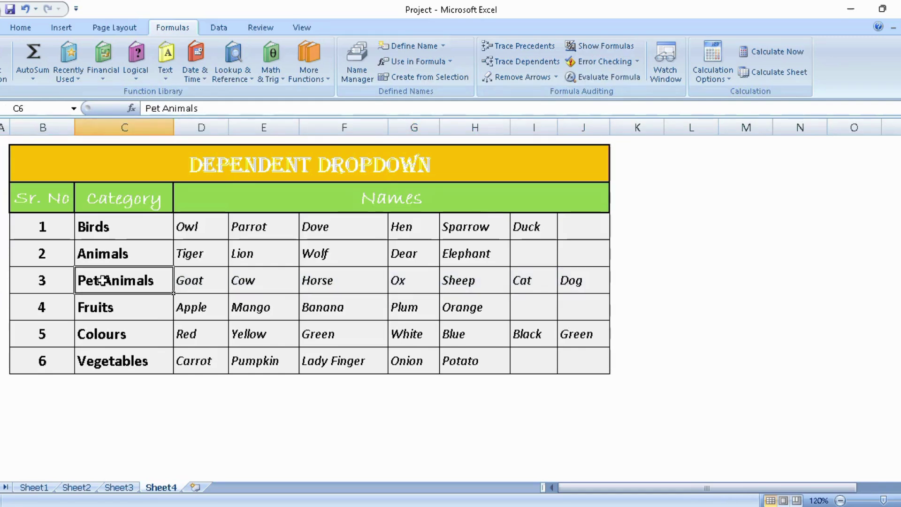
pyautogui.doubleClick(86, 280)
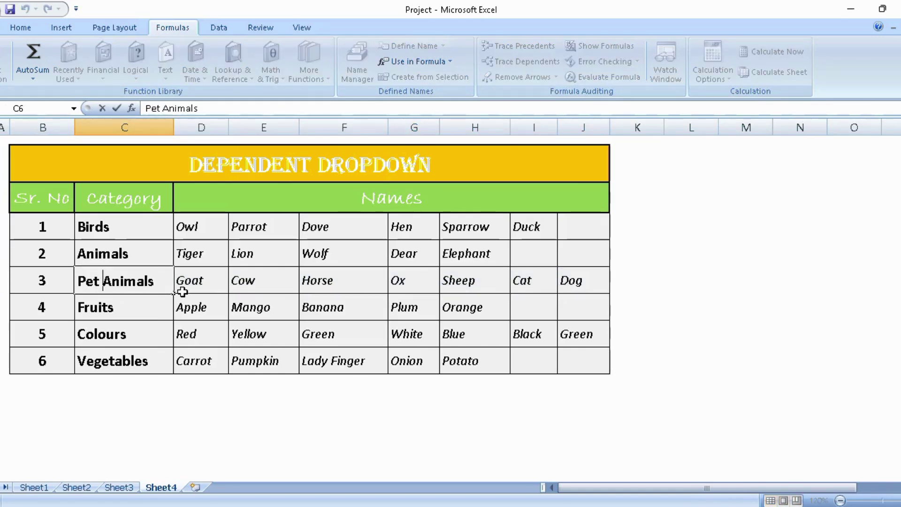
pyautogui.press('BackSpace')
pyautogui.write('_')
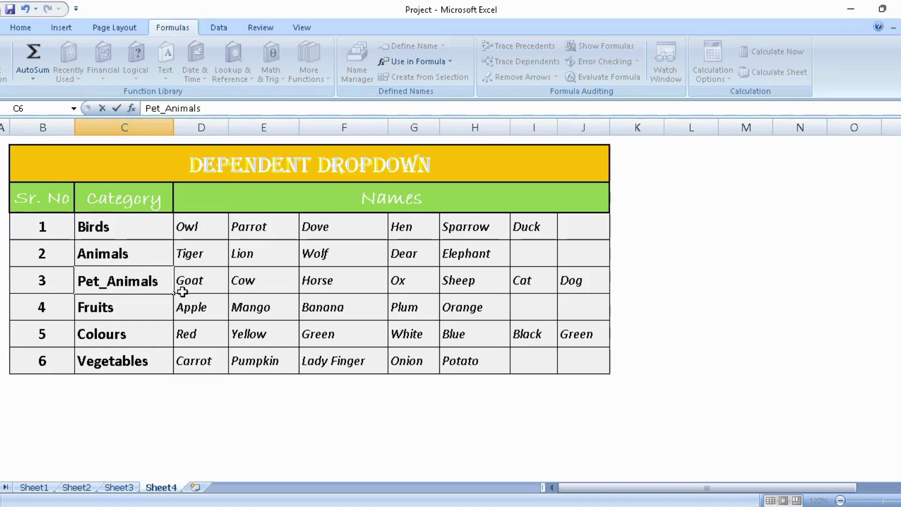
pyautogui.click(102, 307)
# - Create a named range from the Pet_Animals row C6:J6, using the left column as the name
pyautogui.moveTo(103, 280); pyautogui.dragTo(587, 282)
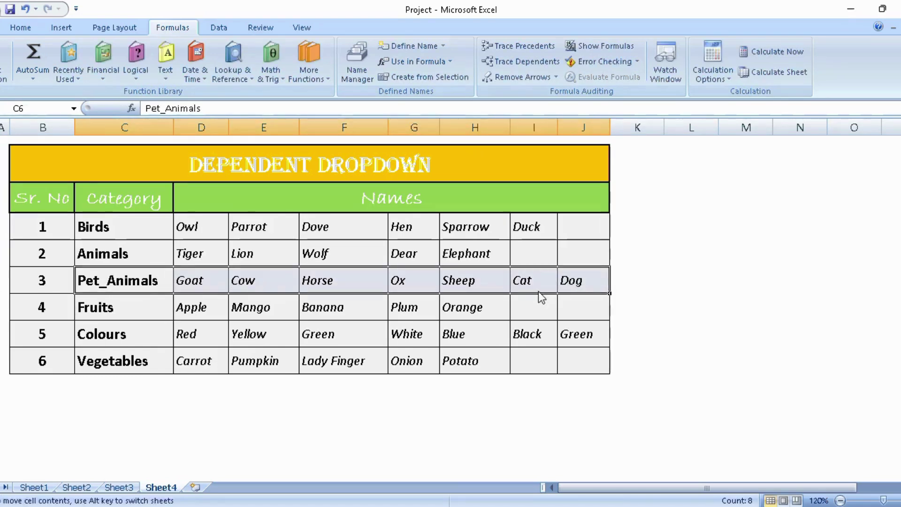
pyautogui.click(154, 280)
pyautogui.moveTo(111, 282); pyautogui.dragTo(578, 282)
pyautogui.click(402, 78)
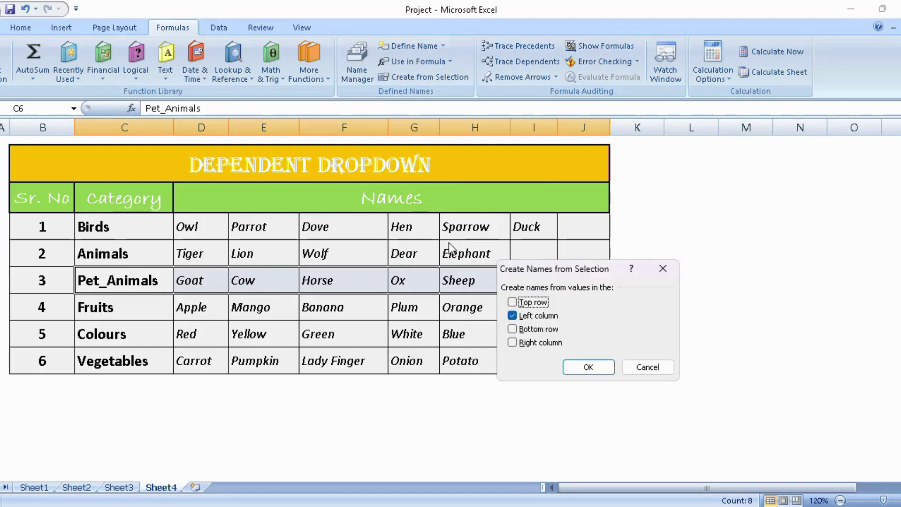
pyautogui.click(586, 367)
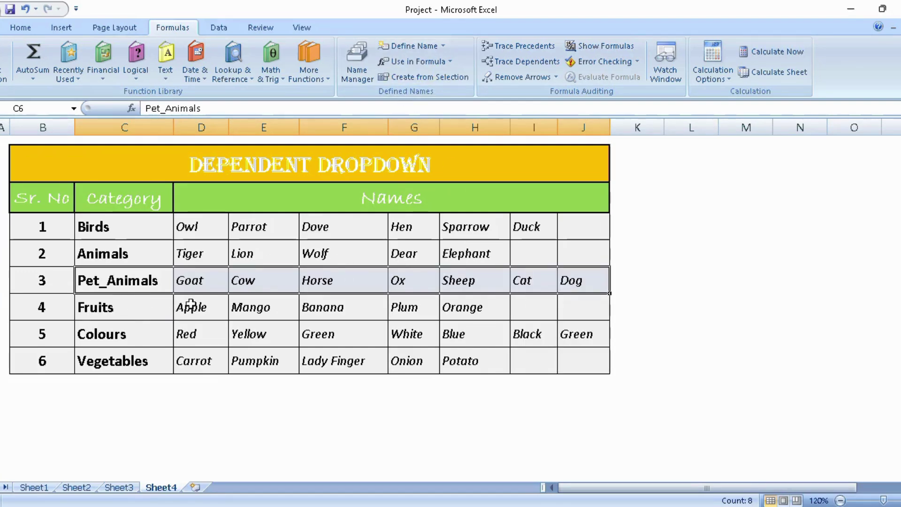
# - Create a named range from the Fruits row C7:J7, using the left column as the name
pyautogui.click(96, 310)
pyautogui.moveTo(96, 310); pyautogui.dragTo(570, 307)
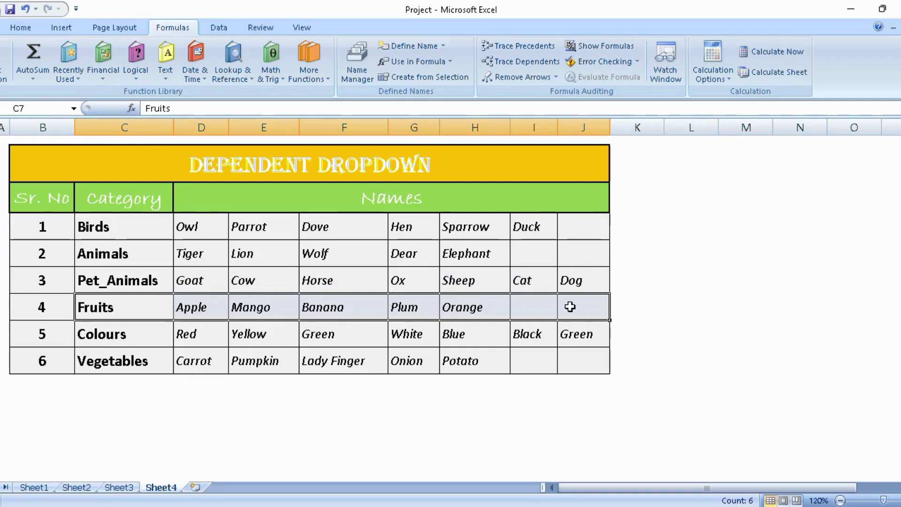
pyautogui.click(401, 75)
pyautogui.click(588, 367)
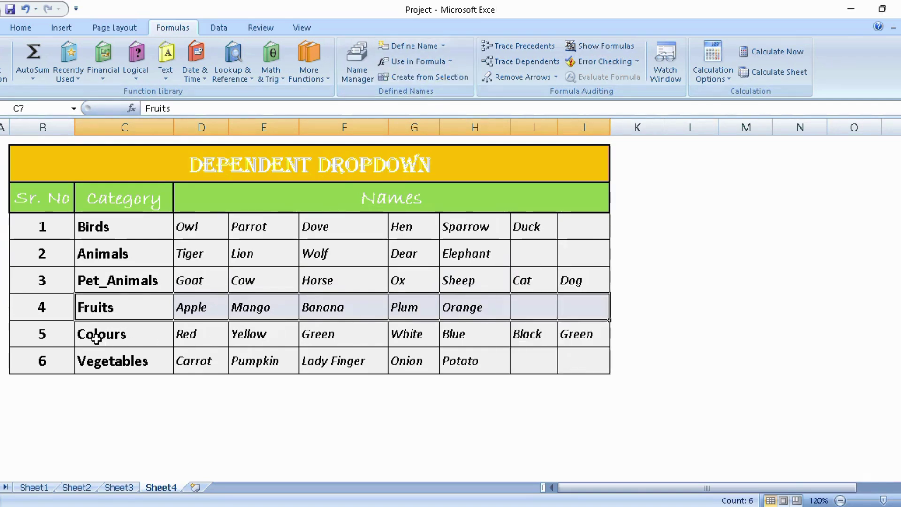
# - Create a named range from the Colours row C8:J8, using the left column as the name
pyautogui.moveTo(94, 336); pyautogui.dragTo(572, 334)
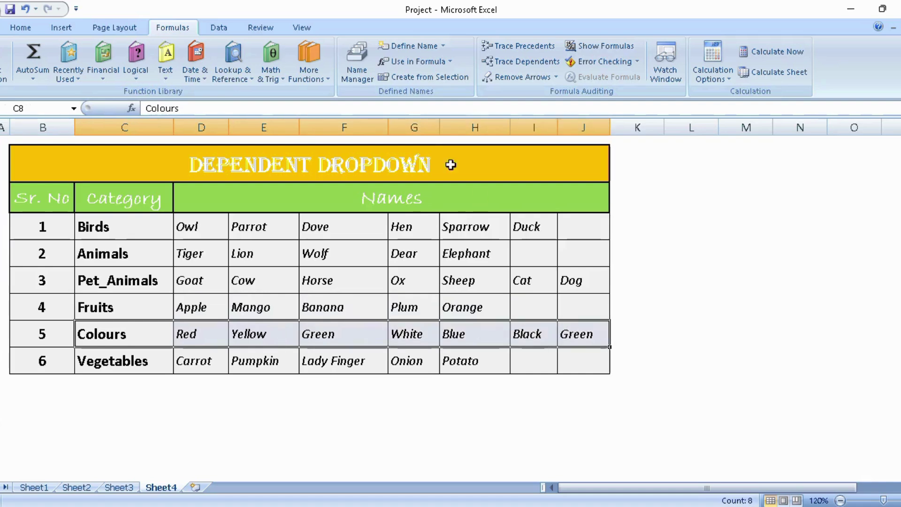
pyautogui.click(388, 77)
pyautogui.click(587, 367)
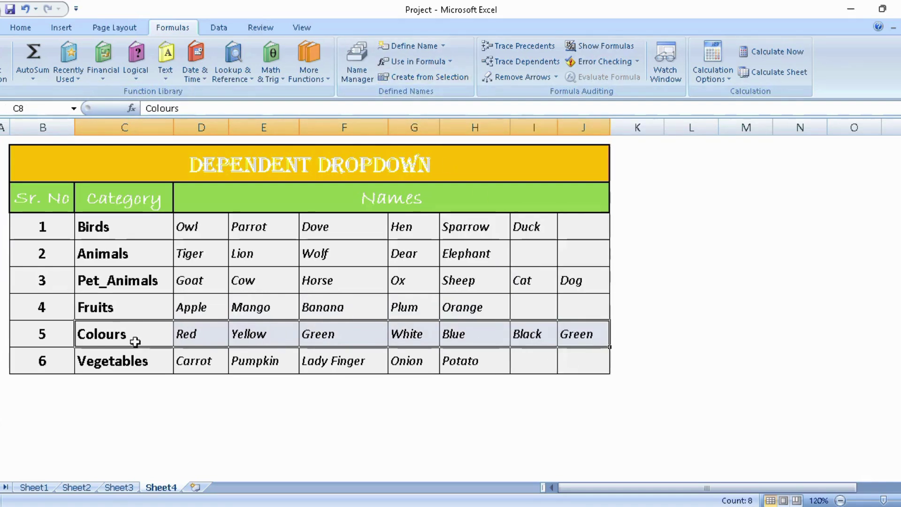
# - Create a named range from the Vegetables row C9:J9, using the left column as the name
pyautogui.click(89, 362)
pyautogui.moveTo(90, 362); pyautogui.dragTo(582, 361)
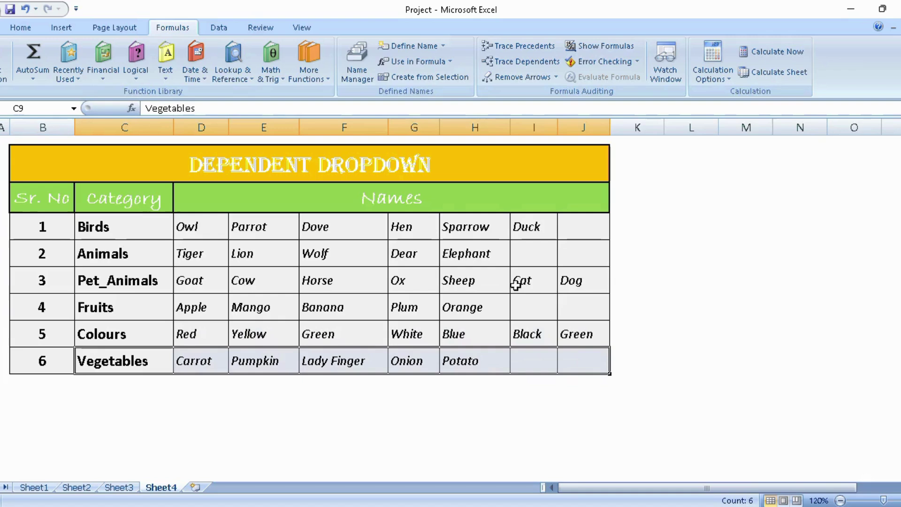
pyautogui.click(401, 79)
pyautogui.click(588, 367)
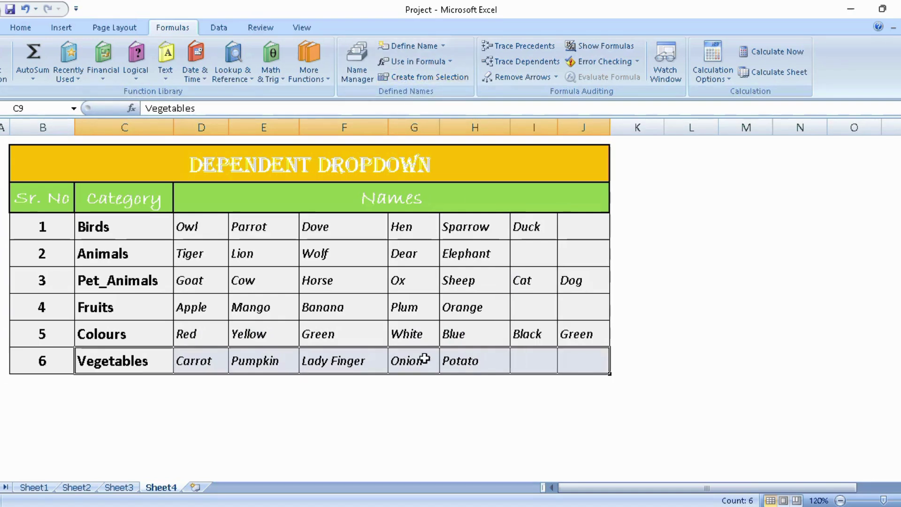
pyautogui.click(107, 359)
pyautogui.moveTo(108, 359); pyautogui.dragTo(583, 361)
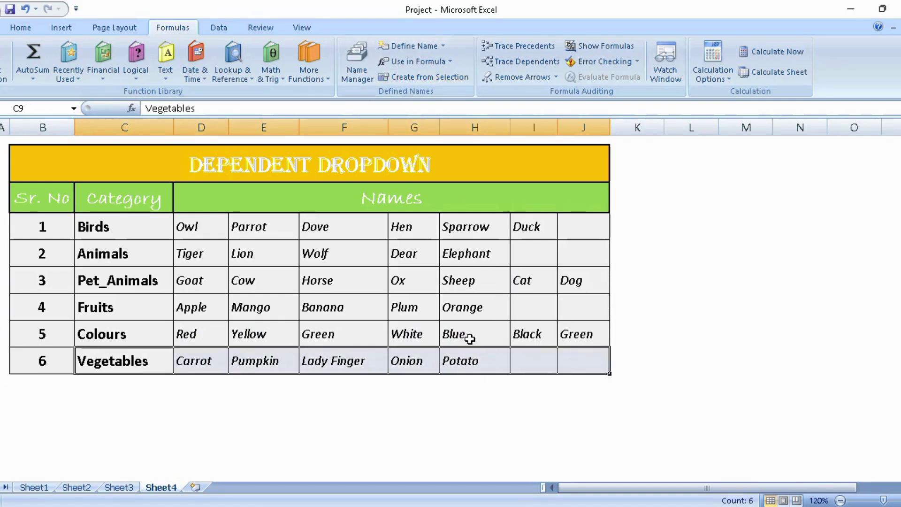
pyautogui.click(450, 314)
# - Set the category on Sheet3 to Birds and test the Names dropdown by picking Owl, Parrot and finally Hen
pyautogui.click(119, 488)
pyautogui.click(202, 338)
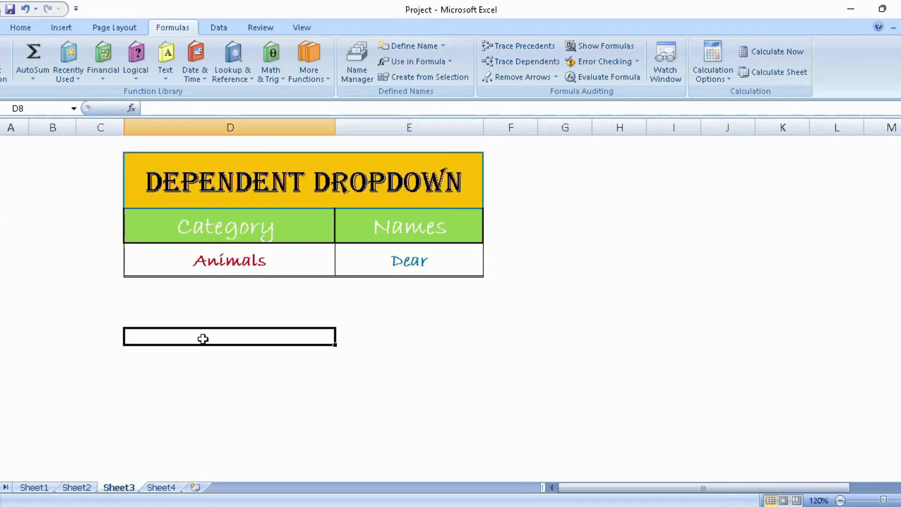
pyautogui.click(235, 262)
pyautogui.click(340, 270)
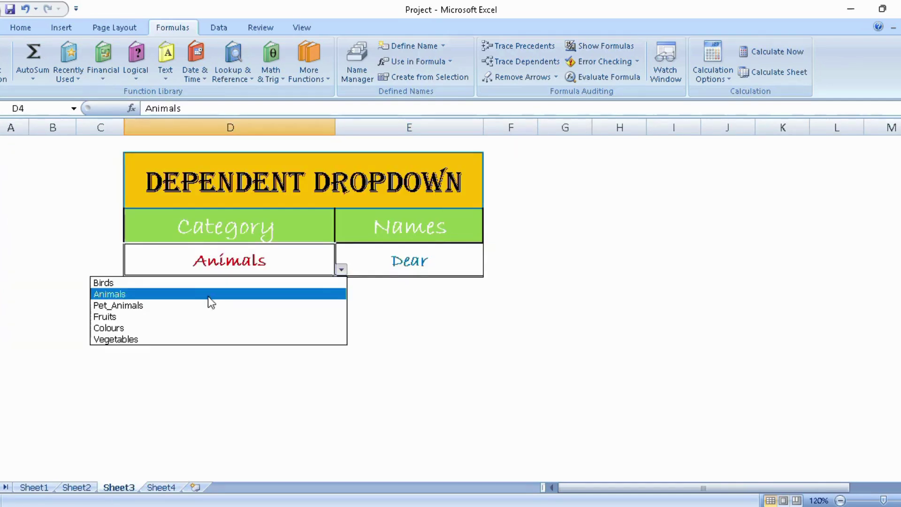
pyautogui.click(202, 283)
pyautogui.click(402, 270)
pyautogui.click(490, 270)
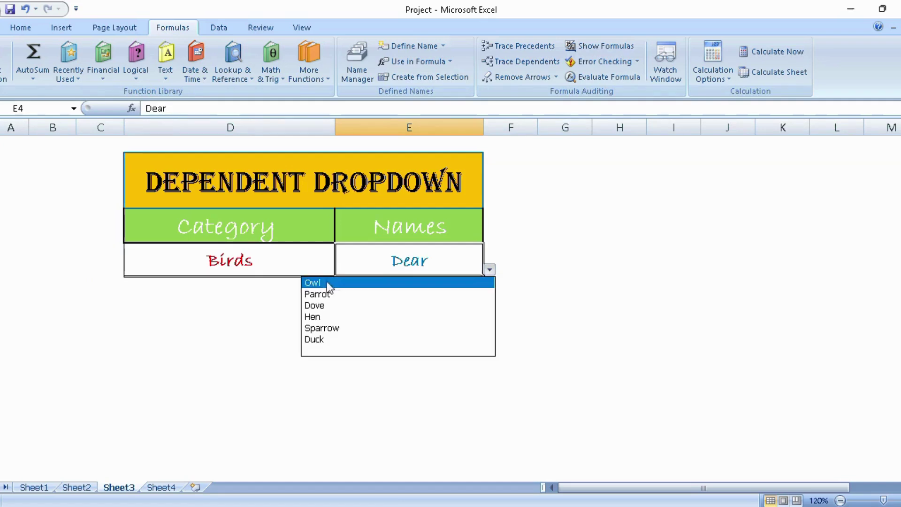
pyautogui.click(321, 282)
pyautogui.click(489, 270)
pyautogui.click(364, 299)
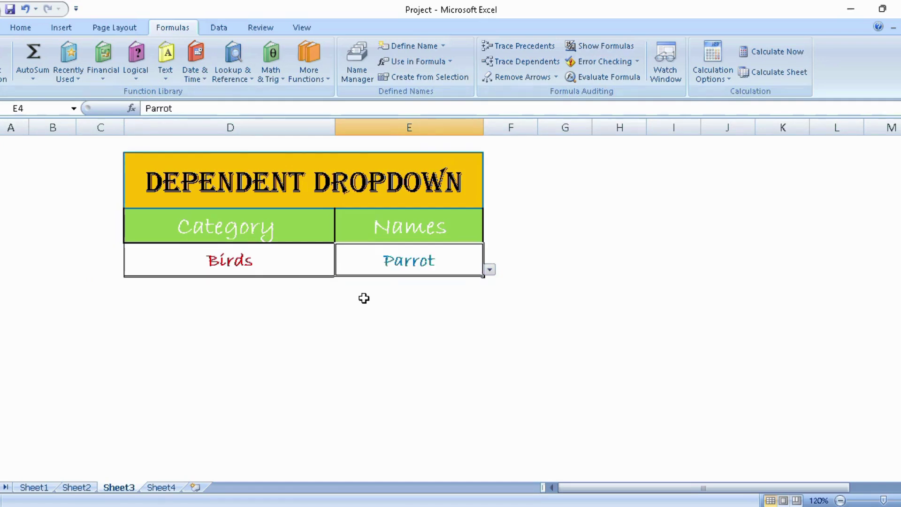
pyautogui.click(489, 269)
pyautogui.click(374, 312)
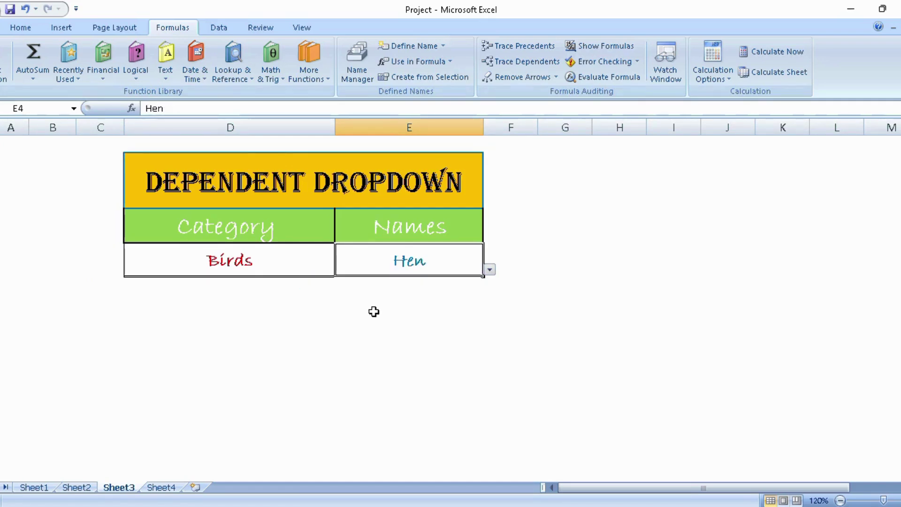
# - Set the category in D4 to Pet_Animals and pick Goat and then Cow from the Names dropdown in E4
pyautogui.click(272, 274)
pyautogui.click(342, 269)
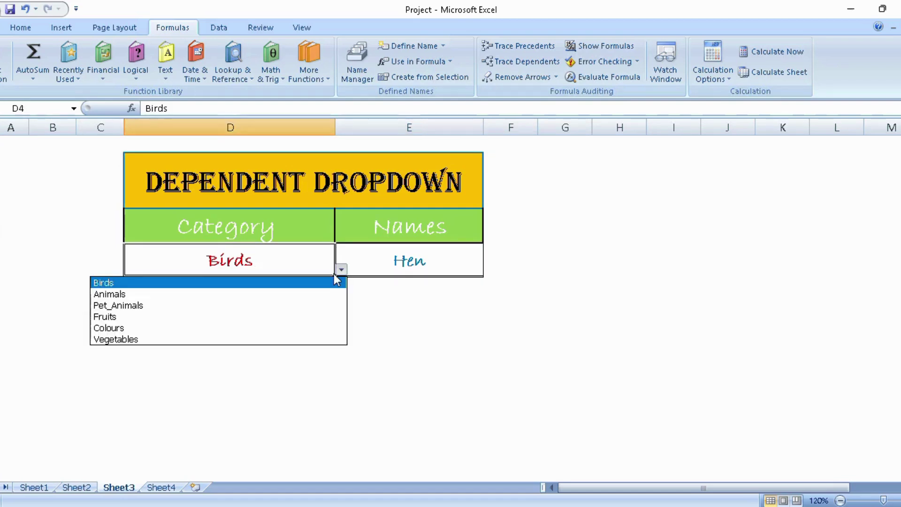
pyautogui.click(212, 306)
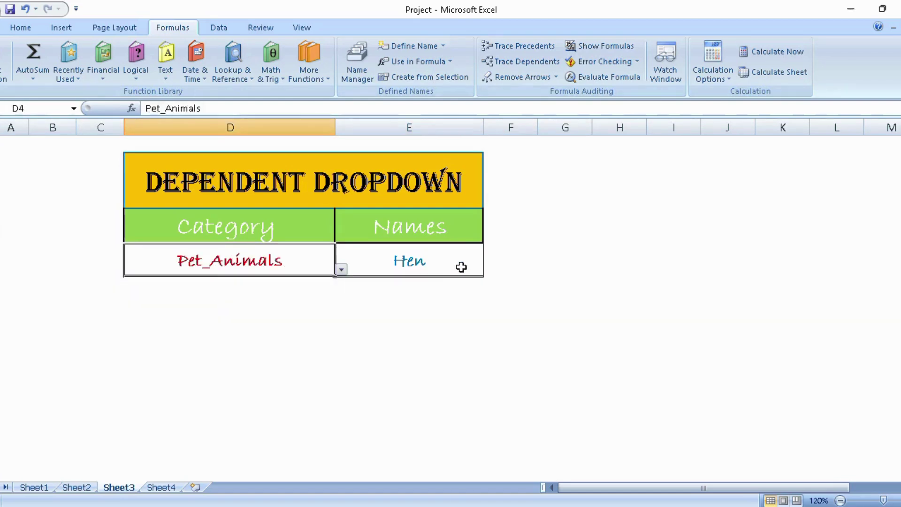
pyautogui.click(462, 268)
pyautogui.click(490, 269)
pyautogui.click(318, 283)
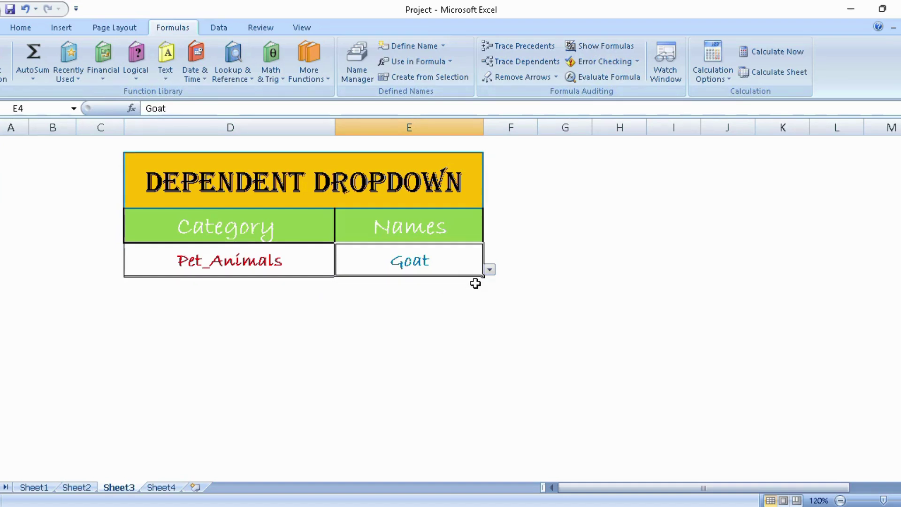
pyautogui.click(490, 269)
pyautogui.click(365, 294)
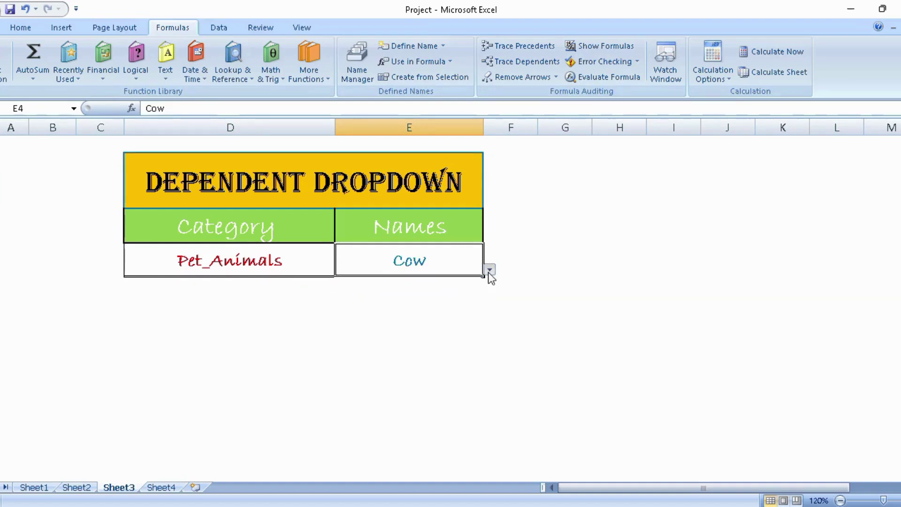
# - Test the Pet_Animals names by picking Horse and then Ox from the Names dropdown in E4
pyautogui.click(490, 270)
pyautogui.click(382, 306)
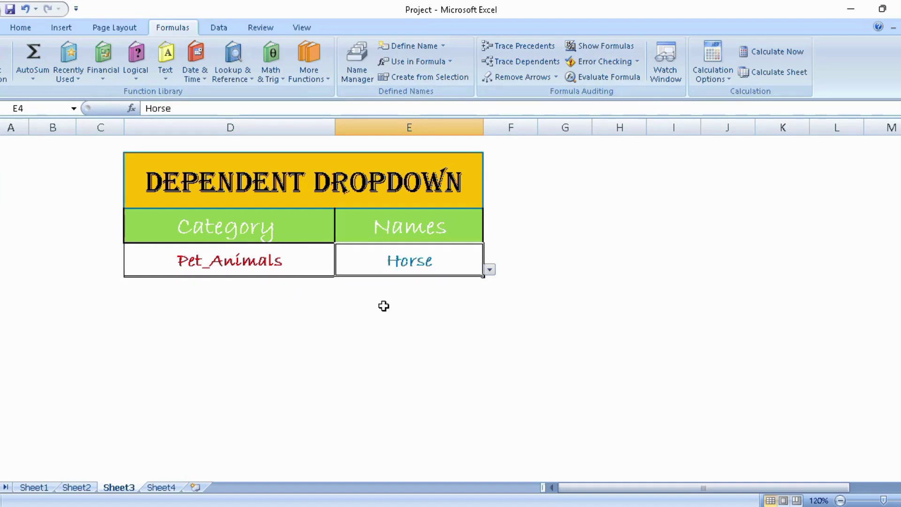
pyautogui.click(490, 271)
pyautogui.click(406, 316)
# - Set the category in D4 to Colours and test the Names dropdown by picking Red, Green and finally Black
pyautogui.click(268, 267)
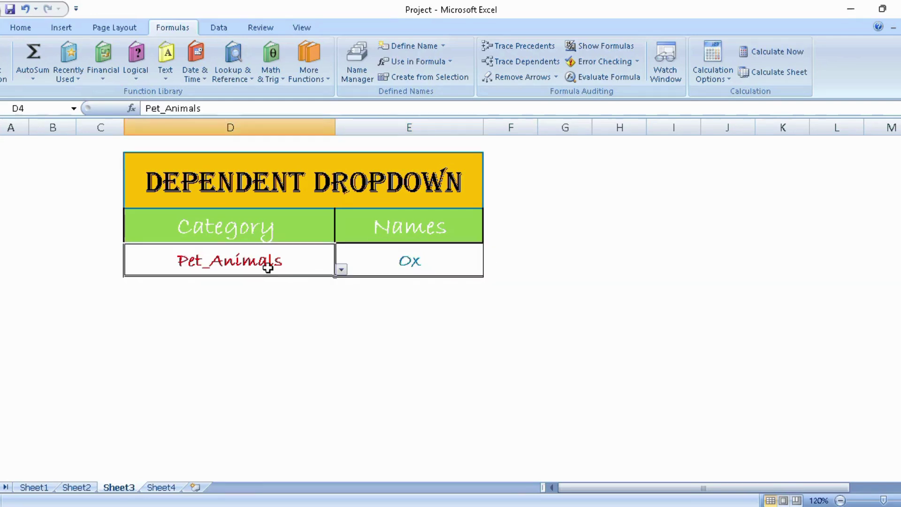
pyautogui.click(342, 270)
pyautogui.click(178, 328)
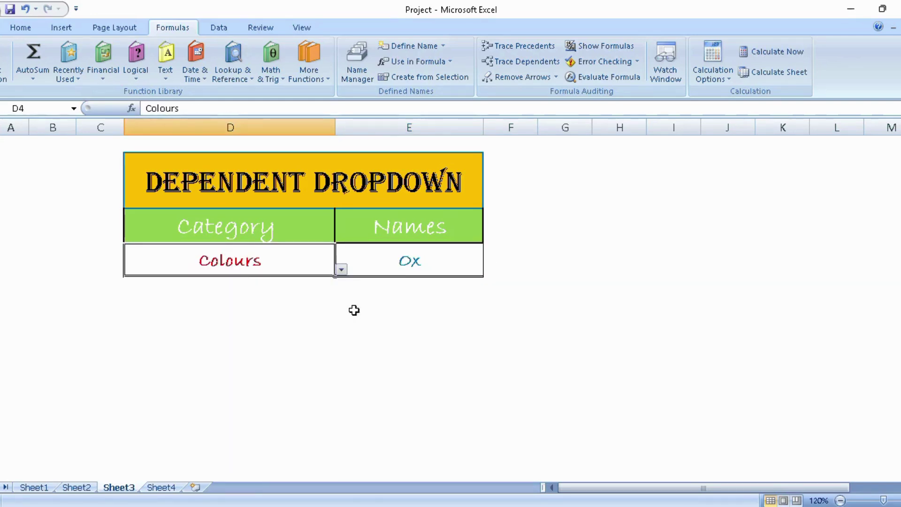
pyautogui.click(460, 269)
pyautogui.click(490, 271)
pyautogui.click(393, 284)
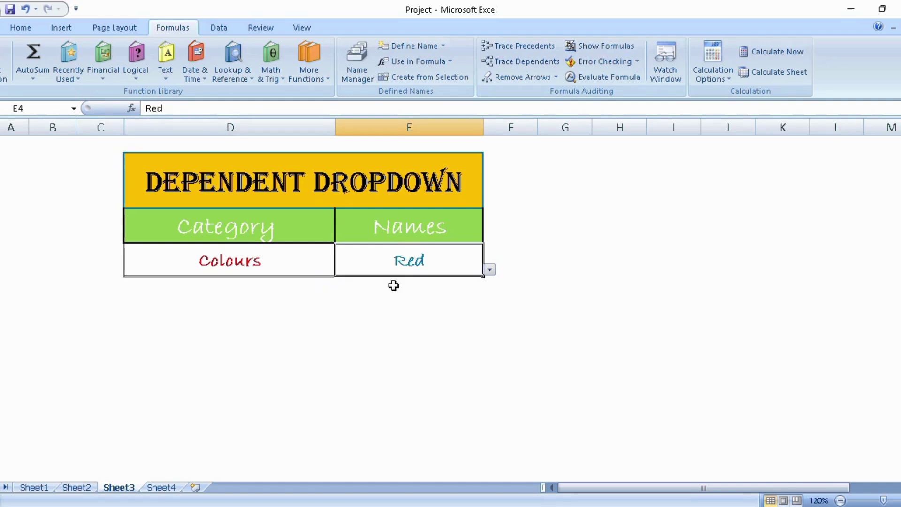
pyautogui.click(490, 271)
pyautogui.click(359, 306)
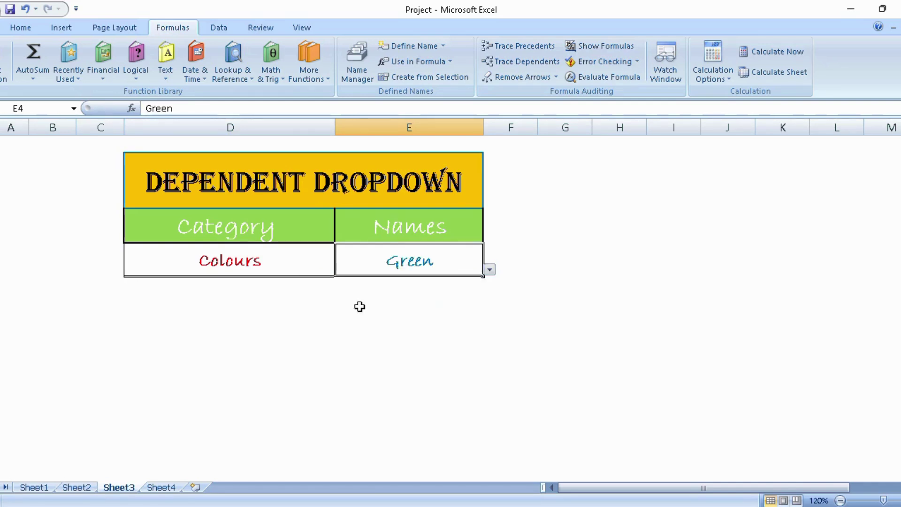
pyautogui.click(490, 272)
pyautogui.click(399, 339)
# - Set the category in D4 to Vegetables and pick Pumpkin and then Carrot from the Names dropdown in E4
pyautogui.click(245, 258)
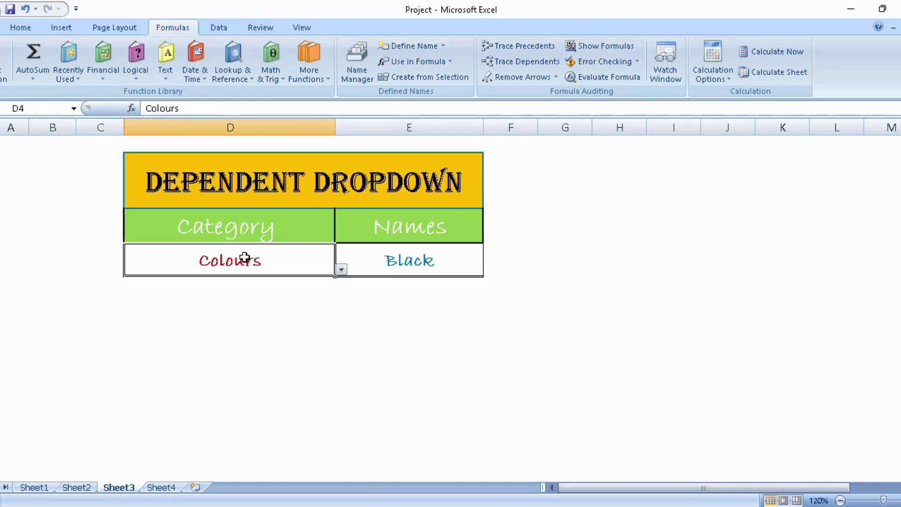
pyautogui.click(340, 268)
pyautogui.click(150, 348)
pyautogui.click(382, 274)
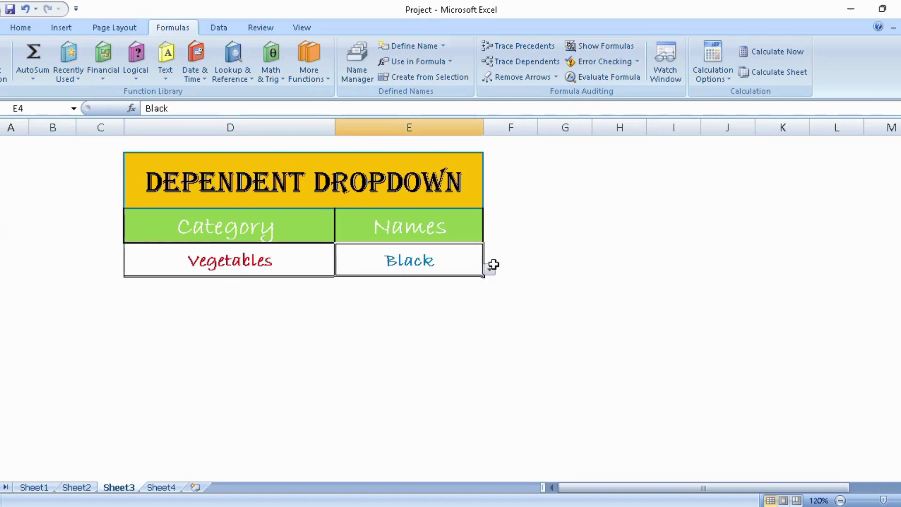
pyautogui.click(491, 267)
pyautogui.click(325, 292)
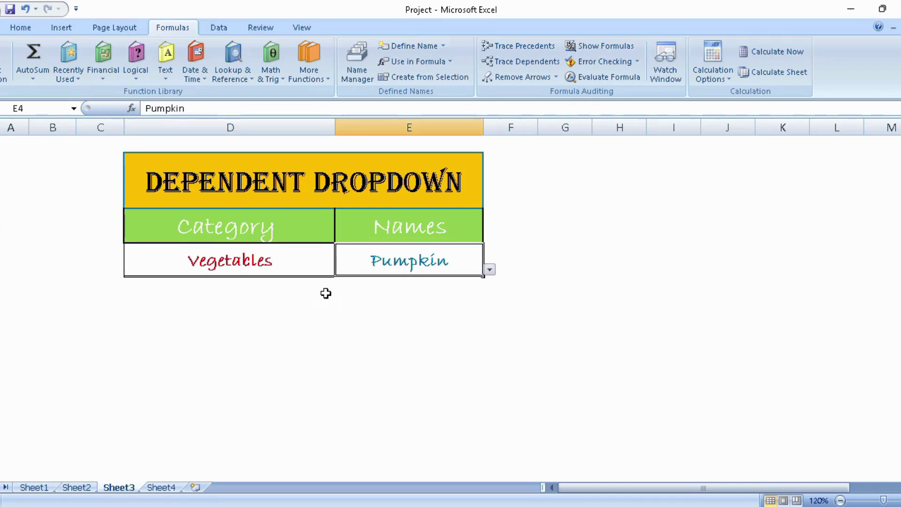
pyautogui.click(490, 270)
pyautogui.click(342, 282)
# - Continue testing the Vegetables names by picking Potato and then Onion in E4
pyautogui.click(490, 270)
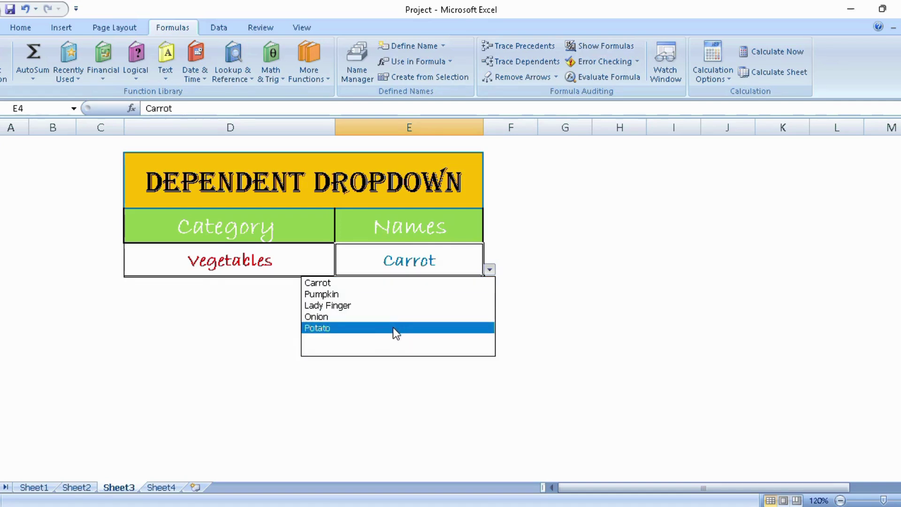
pyautogui.click(395, 330)
pyautogui.click(490, 270)
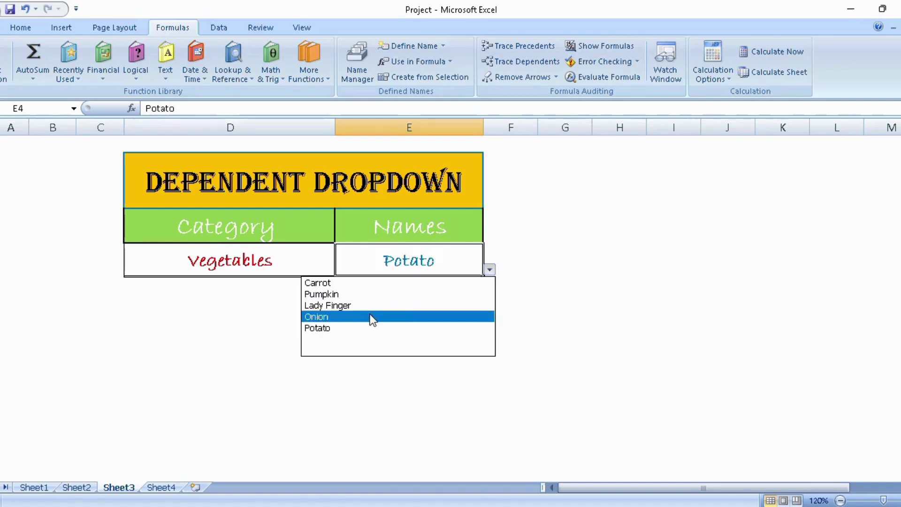
pyautogui.click(372, 317)
pyautogui.click(340, 347)
pyautogui.moveTo(249, 199); pyautogui.dragTo(364, 260)
pyautogui.click(353, 318)
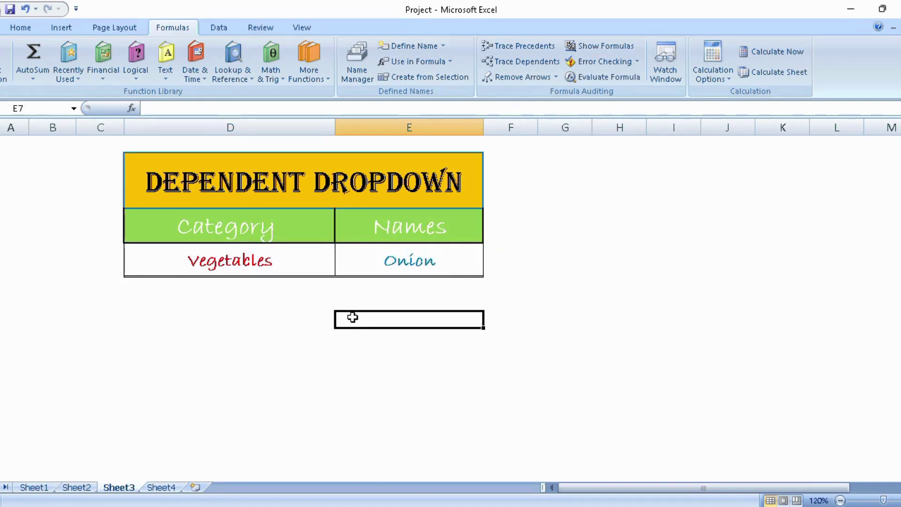
# - Delete Dog from cell J6 in the Pet_Animals row on Sheet4
pyautogui.click(161, 487)
pyautogui.moveTo(83, 166); pyautogui.dragTo(489, 357)
pyautogui.click(458, 341)
pyautogui.click(399, 286)
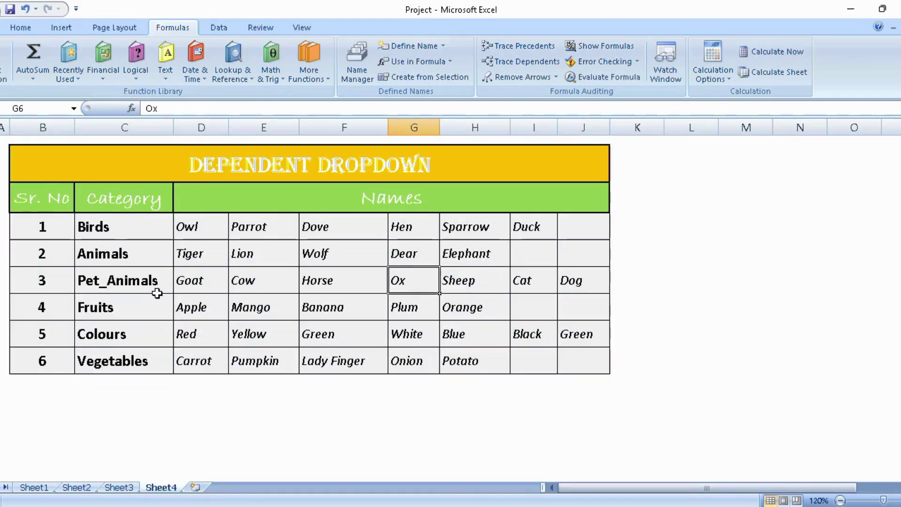
pyautogui.click(153, 289)
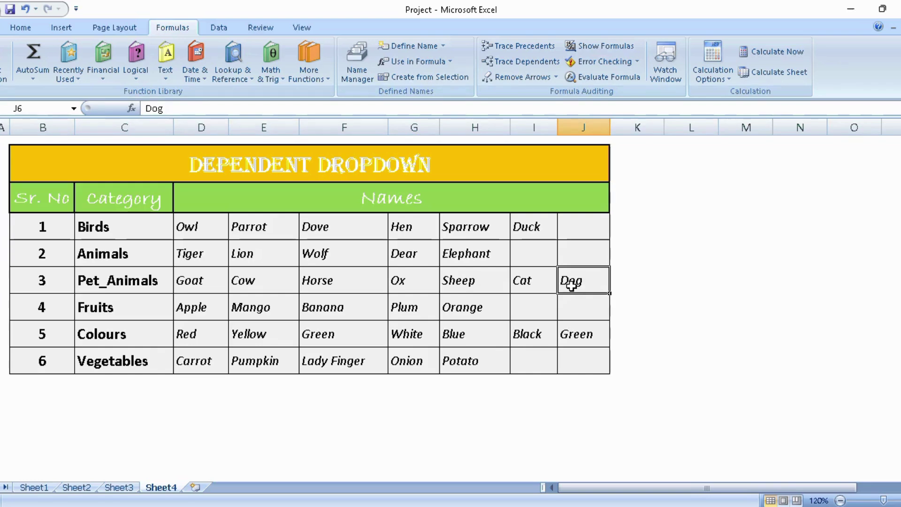
pyautogui.press('Delete')
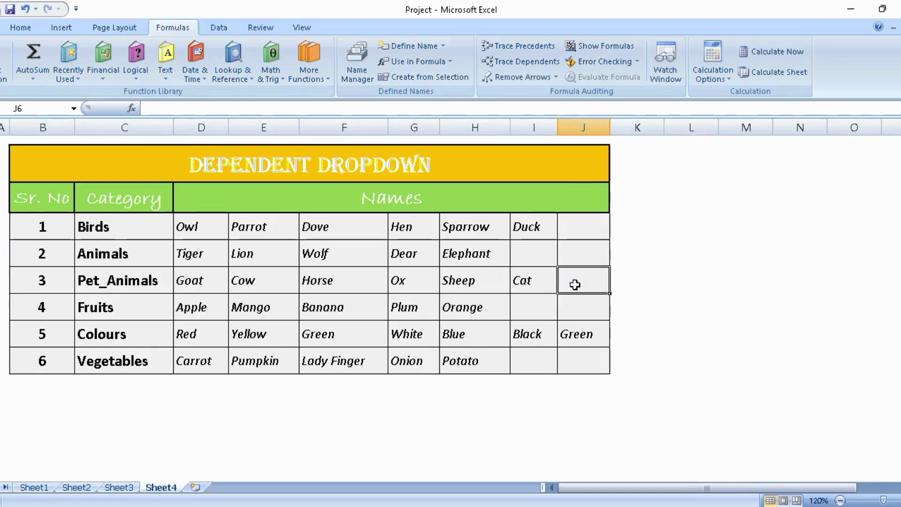
# - Set the category in D4 on Sheet3 to Pet_Animals
pyautogui.click(120, 489)
pyautogui.click(298, 255)
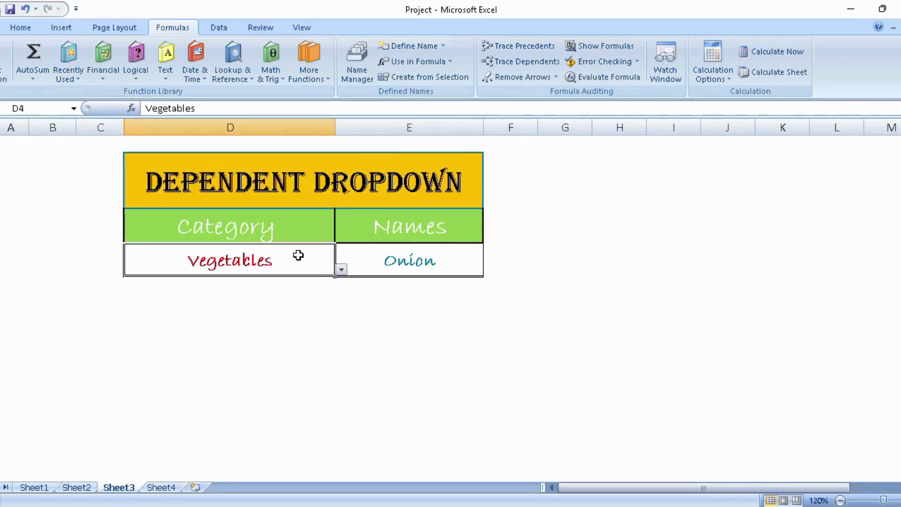
pyautogui.click(342, 269)
pyautogui.click(218, 295)
pyautogui.click(350, 257)
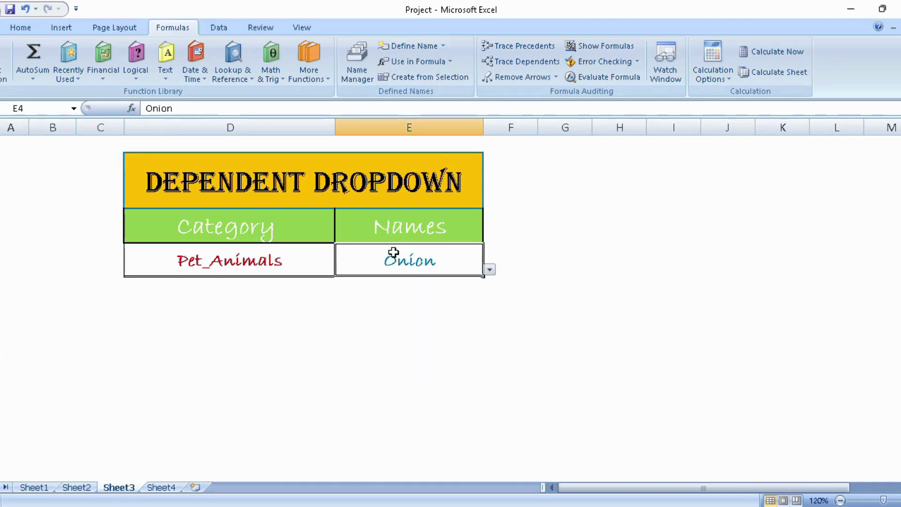
# - Test the shortened Pet_Animals list by picking its blank entry and then Cat in E4
pyautogui.click(493, 268)
pyautogui.click(477, 264)
pyautogui.click(490, 271)
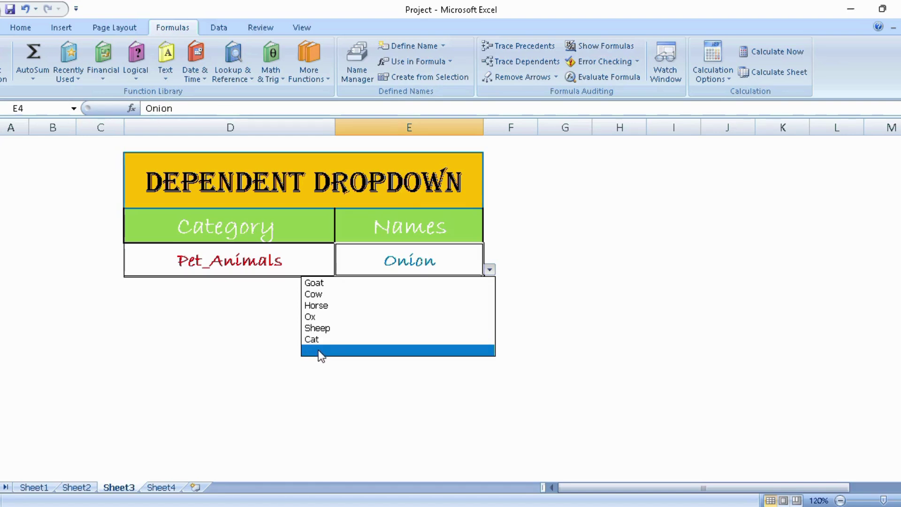
pyautogui.click(316, 351)
pyautogui.click(491, 270)
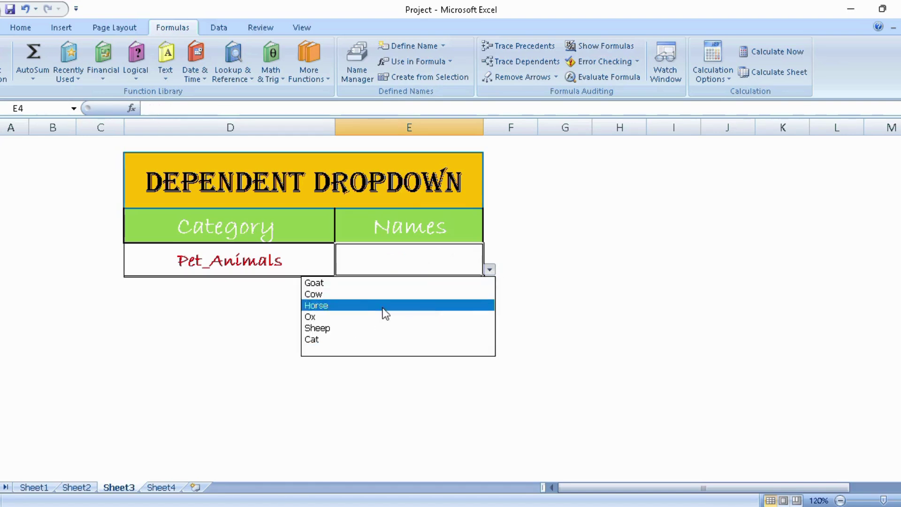
pyautogui.click(356, 340)
# - Enter Dog in the empty cell J6 of the Pet_Animals row on Sheet4
pyautogui.click(154, 489)
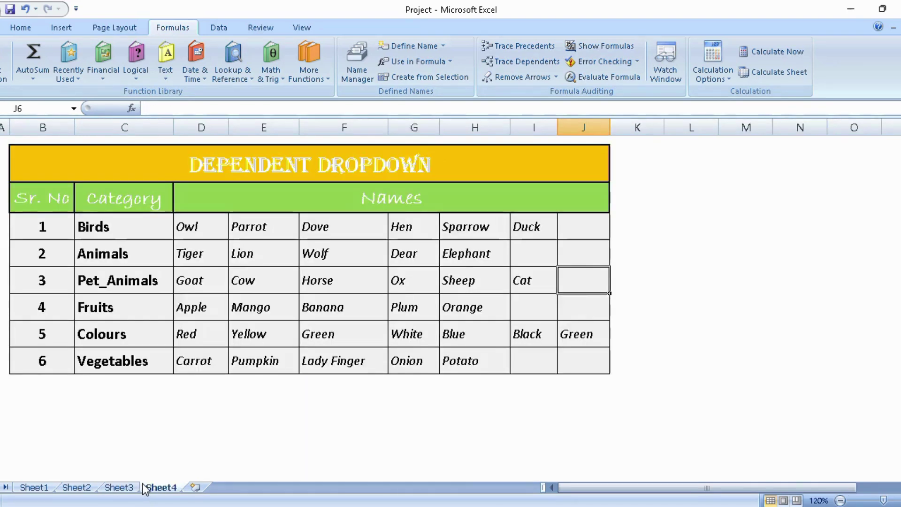
pyautogui.write('dOG')
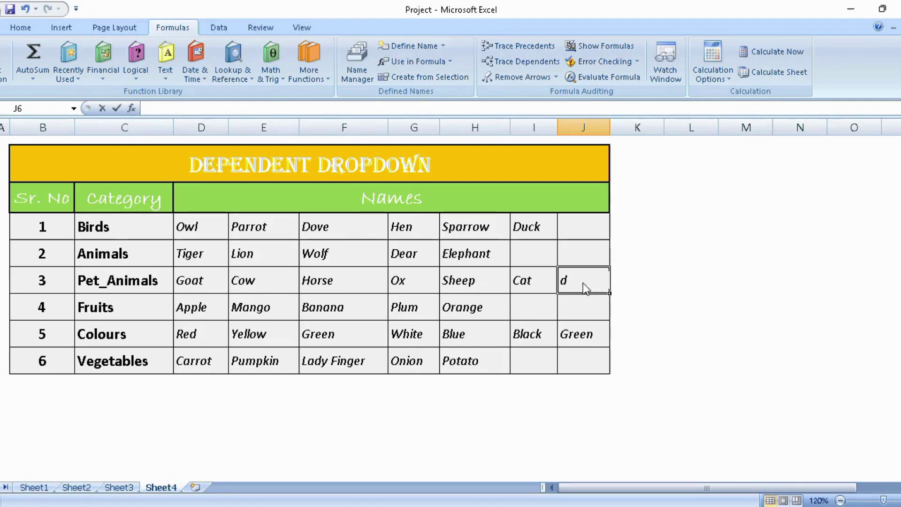
pyautogui.press('BackSpace')
pyautogui.press('BackSpace')
pyautogui.press('BackSpace')
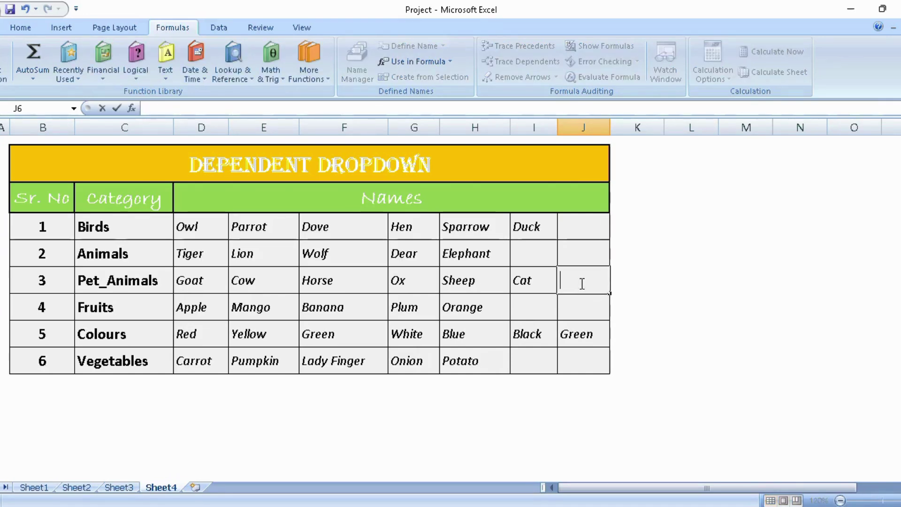
pyautogui.write('Dog')
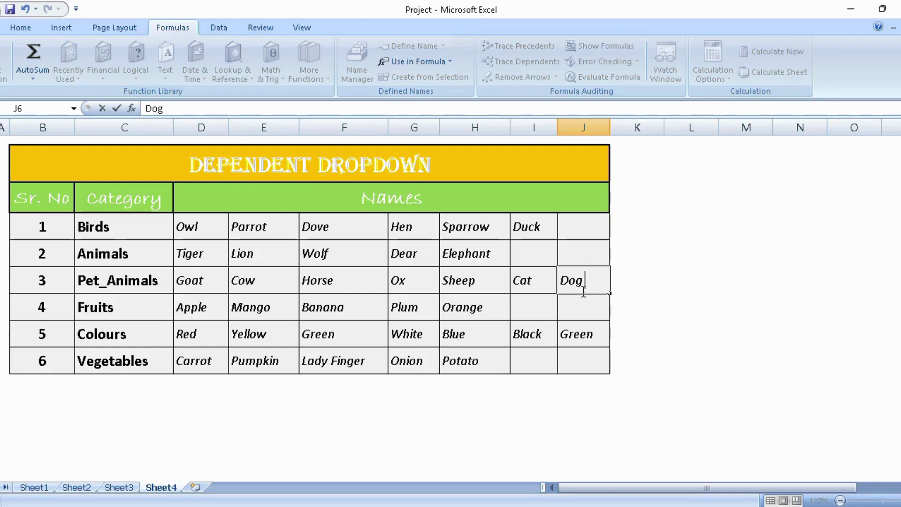
pyautogui.click(582, 334)
# - Pick the restored Dog entry from the Names dropdown in E4 on Sheet3
pyautogui.click(119, 488)
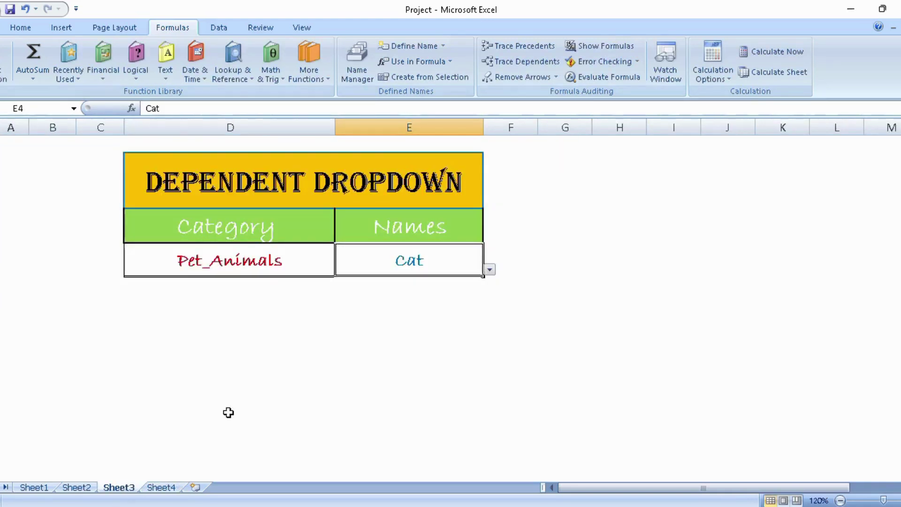
pyautogui.click(281, 335)
pyautogui.click(472, 263)
pyautogui.click(490, 270)
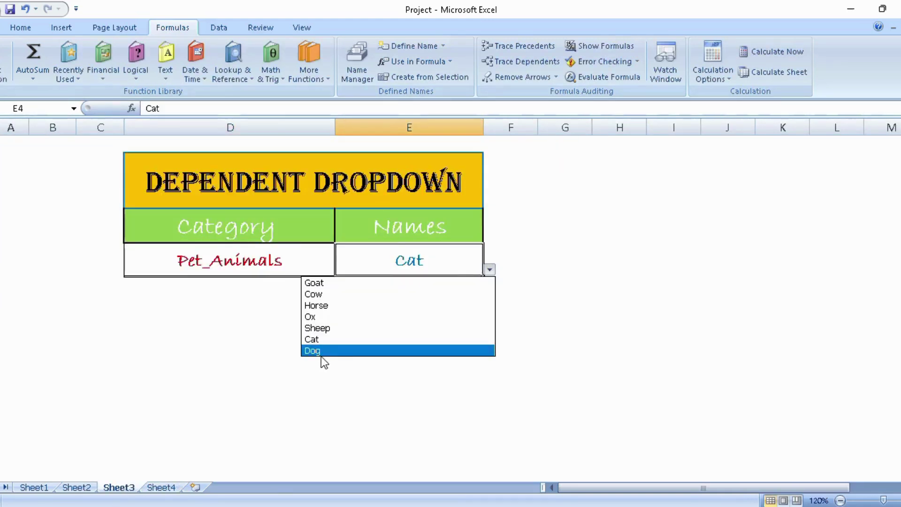
pyautogui.click(319, 350)
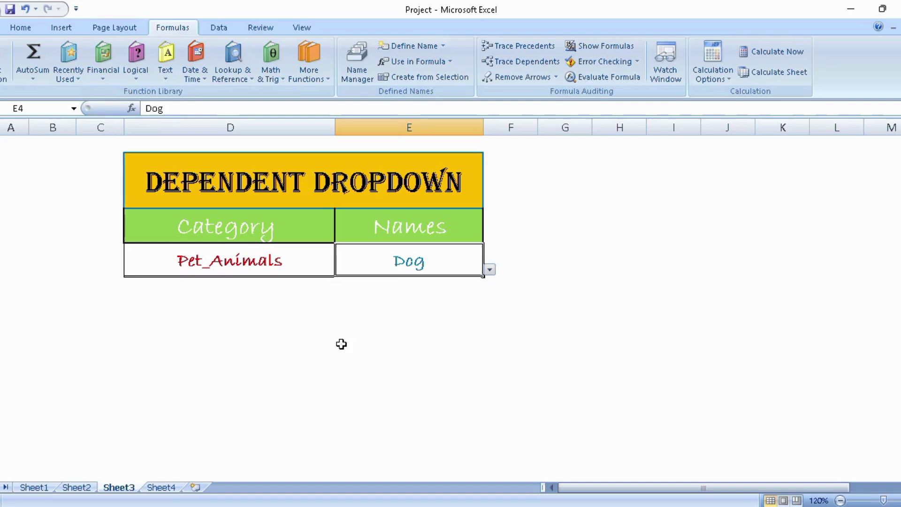
pyautogui.click(155, 260)
pyautogui.click(408, 336)
pyautogui.click(161, 488)
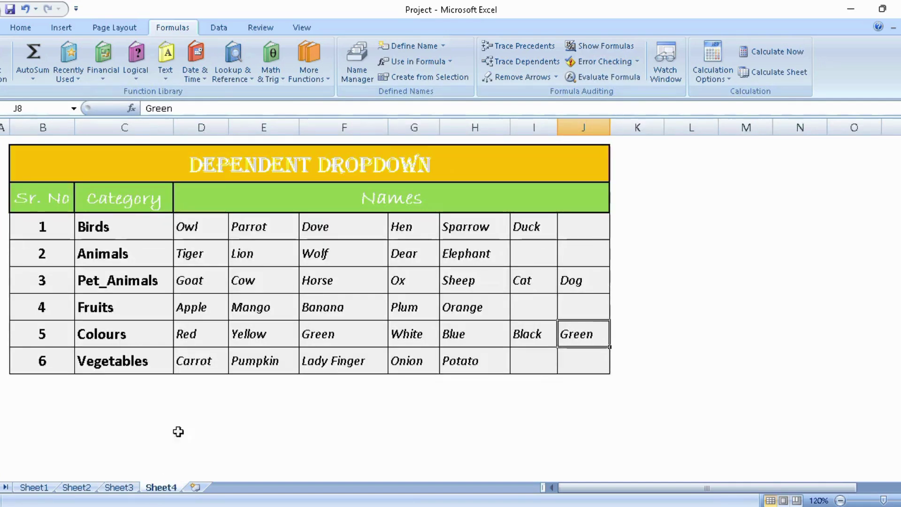
pyautogui.moveTo(235, 164); pyautogui.dragTo(291, 354)
pyautogui.click(306, 354)
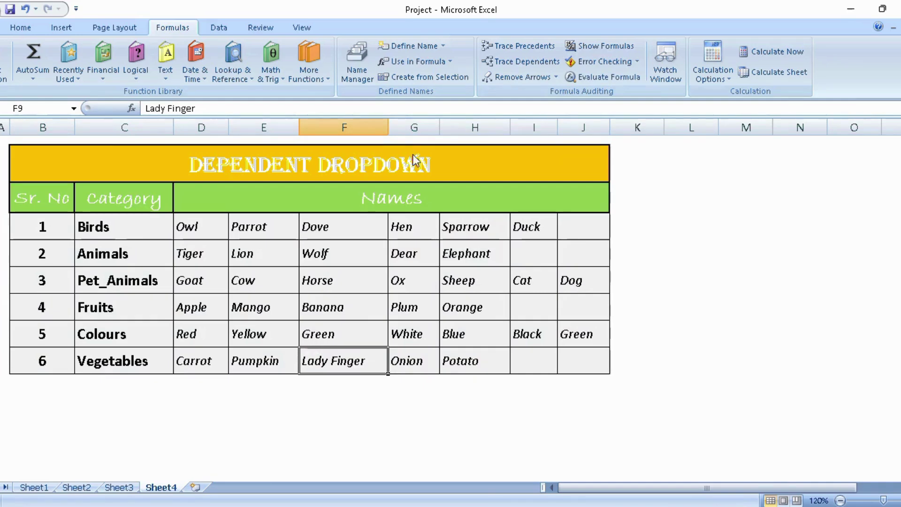